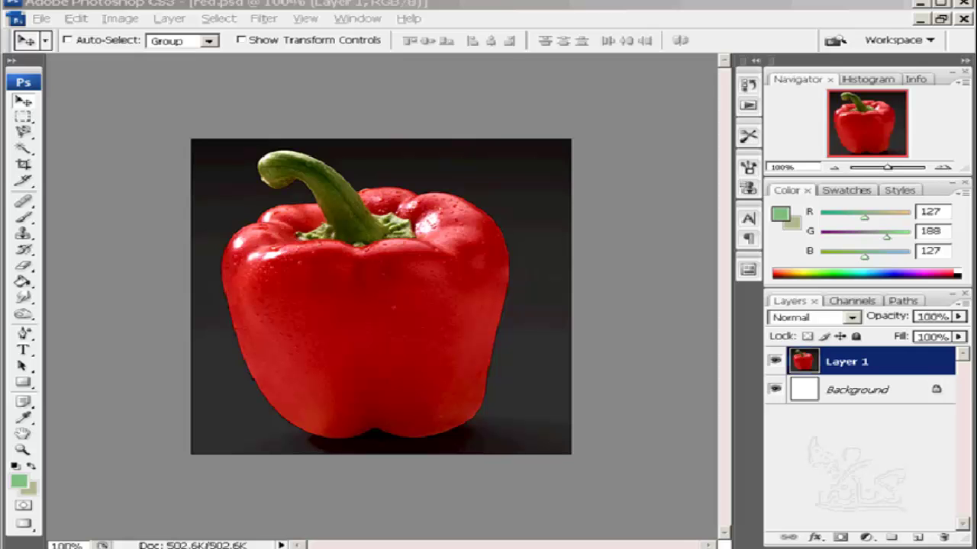
Bring the red_wmode.psd pepper document window to the front
{"action": "left_click", "coordinate": [920, 21]}
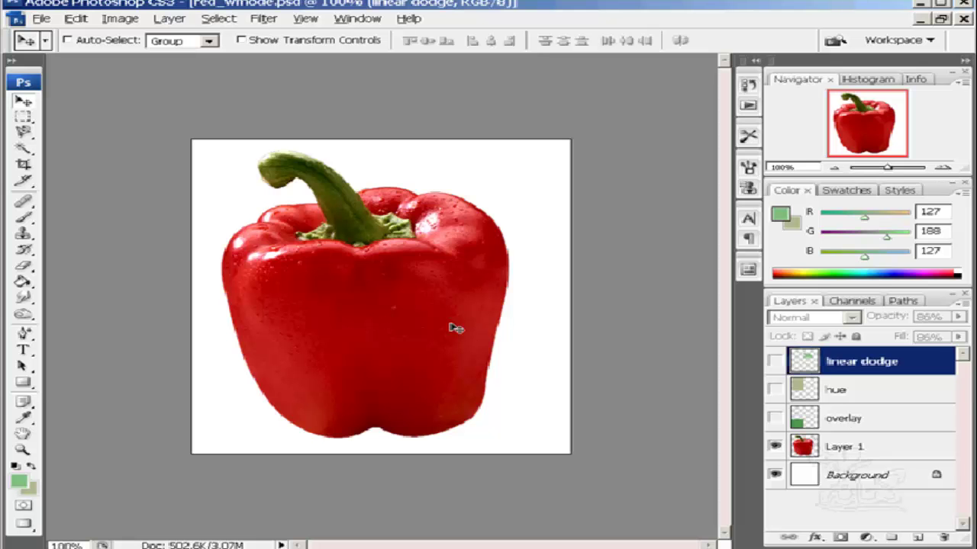
{"action": "left_click", "coordinate": [851, 420]}
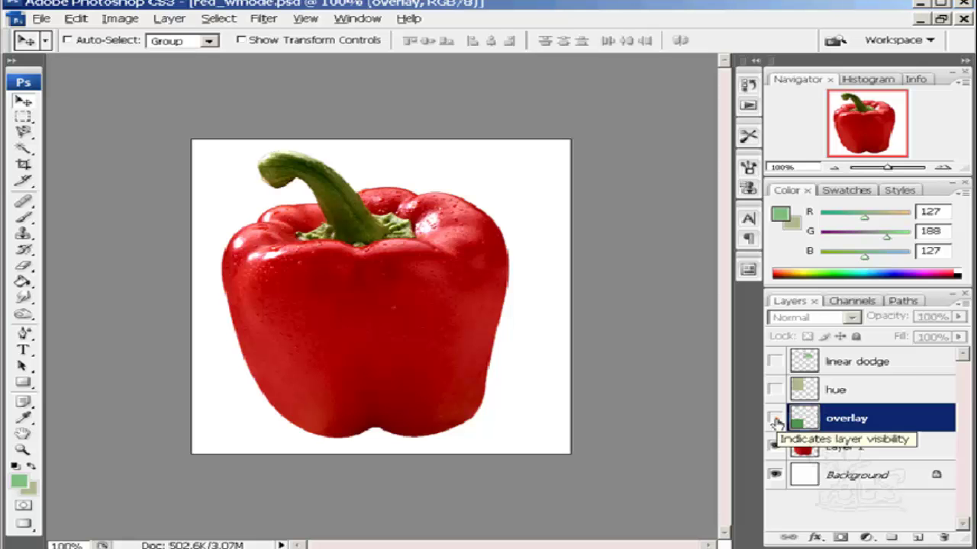
{"action": "left_click", "coordinate": [775, 418]}
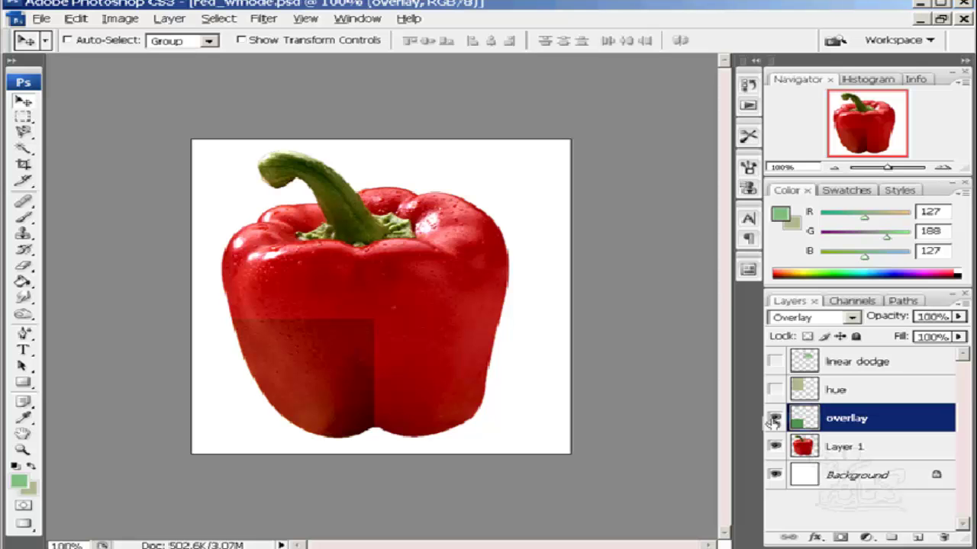
{"action": "left_click", "coordinate": [774, 418]}
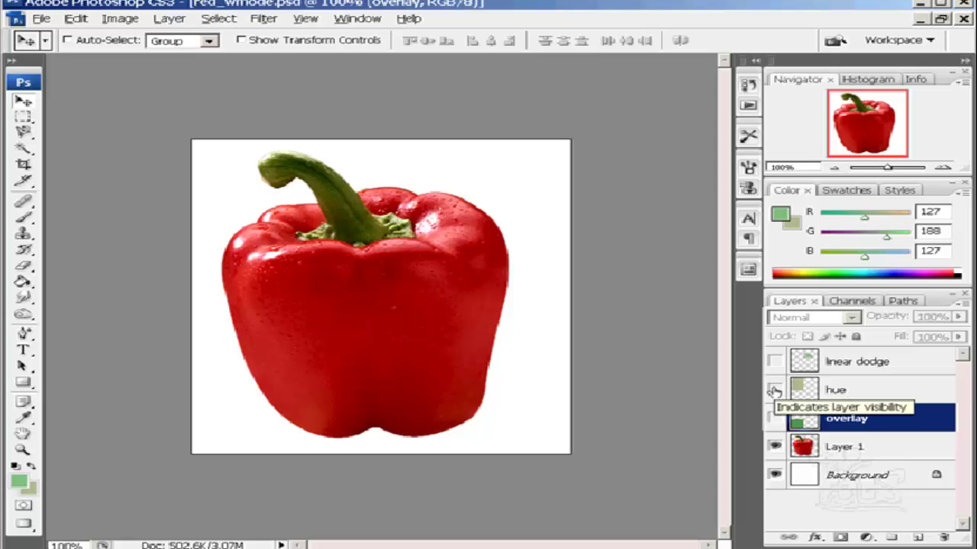
{"action": "left_click", "coordinate": [774, 390]}
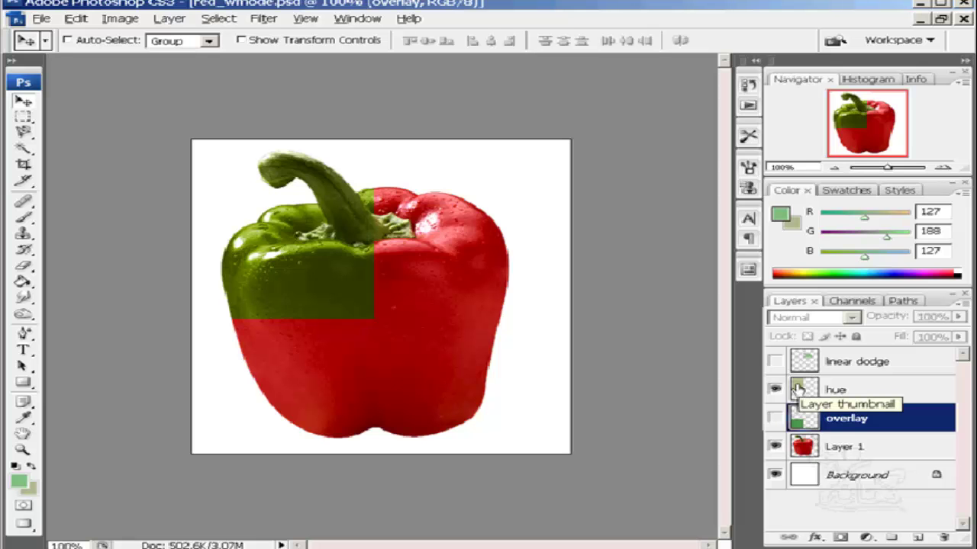
{"action": "left_click", "coordinate": [846, 390]}
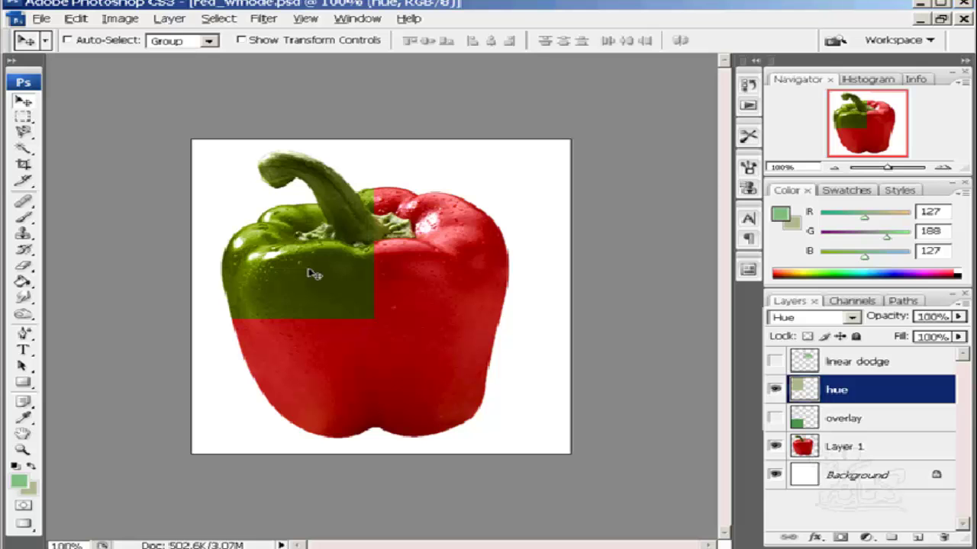
{"action": "left_click", "coordinate": [776, 389]}
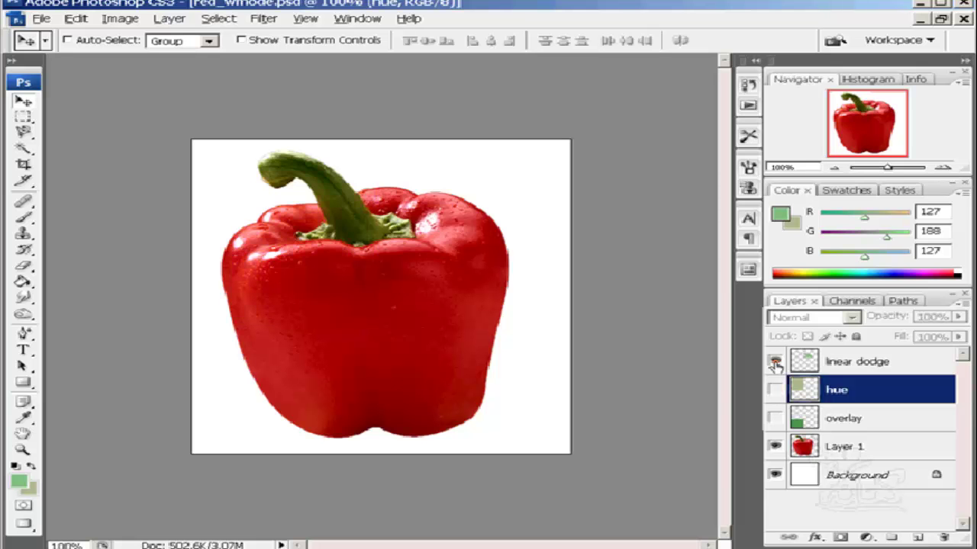
Show the Linear Dodge layer at 76% fill and turn the hue layer back on
{"action": "left_click", "coordinate": [775, 363]}
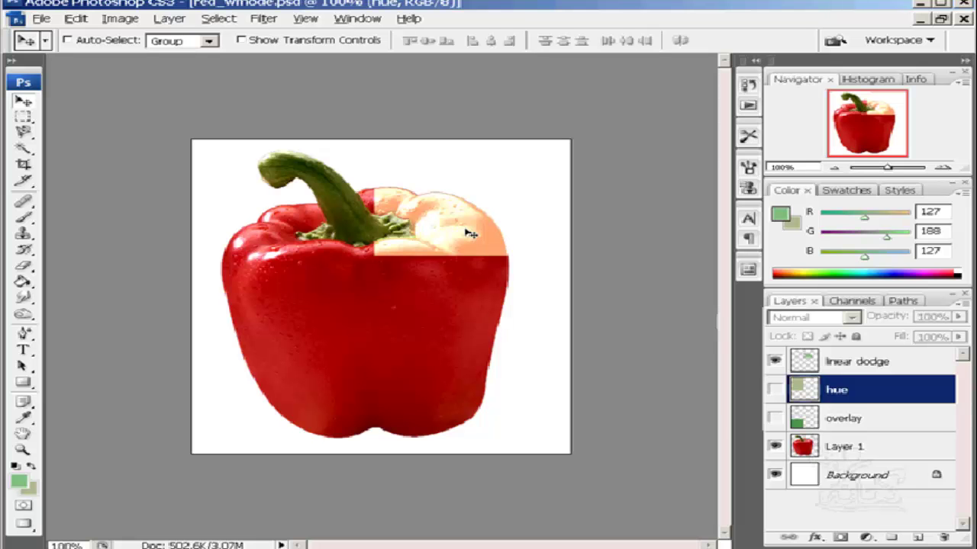
{"action": "left_click", "coordinate": [863, 364]}
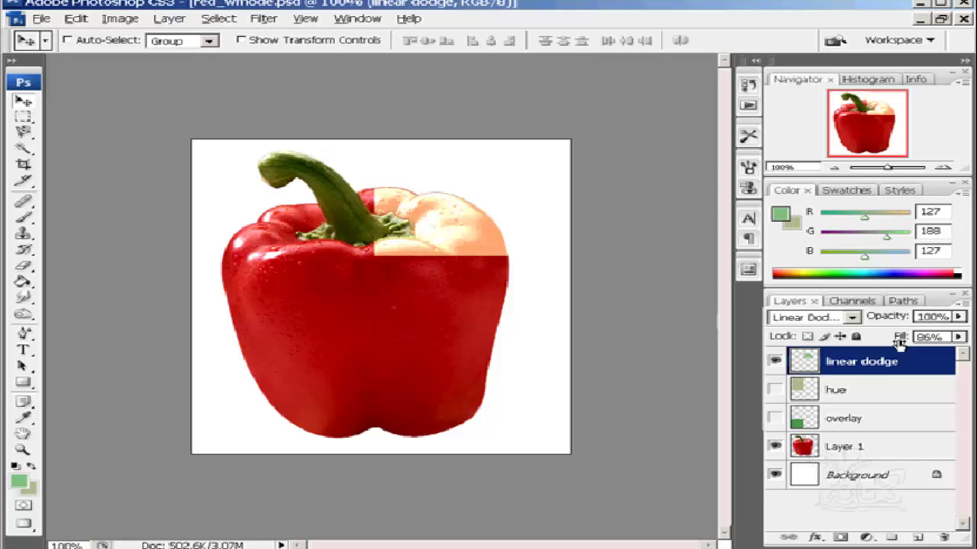
{"action": "mouse_move", "coordinate": [900, 342]}
{"action": "left_mouse_down"}
{"action": "mouse_move", "coordinate": [824, 341]}
{"action": "mouse_move", "coordinate": [918, 345]}
{"action": "mouse_move", "coordinate": [895, 345]}
{"action": "left_mouse_up"}
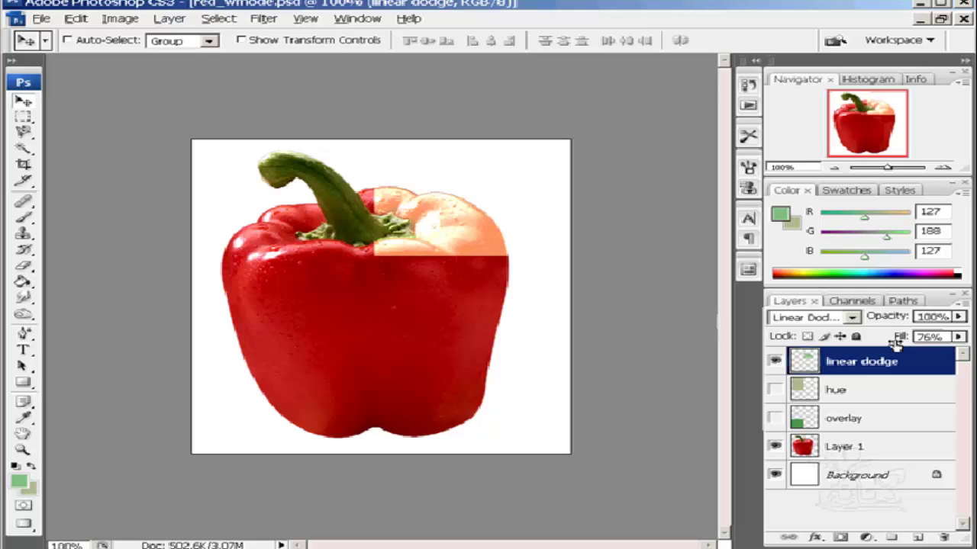
{"action": "left_click", "coordinate": [775, 390]}
Turn the overlay layer back on, then minimise red_wmode.psd
{"action": "left_click", "coordinate": [775, 419]}
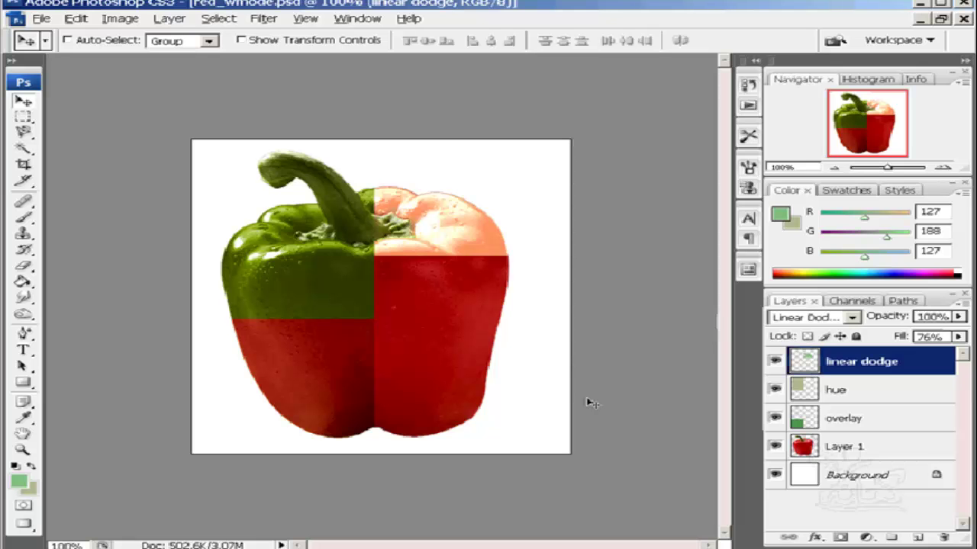
{"action": "left_click", "coordinate": [920, 20]}
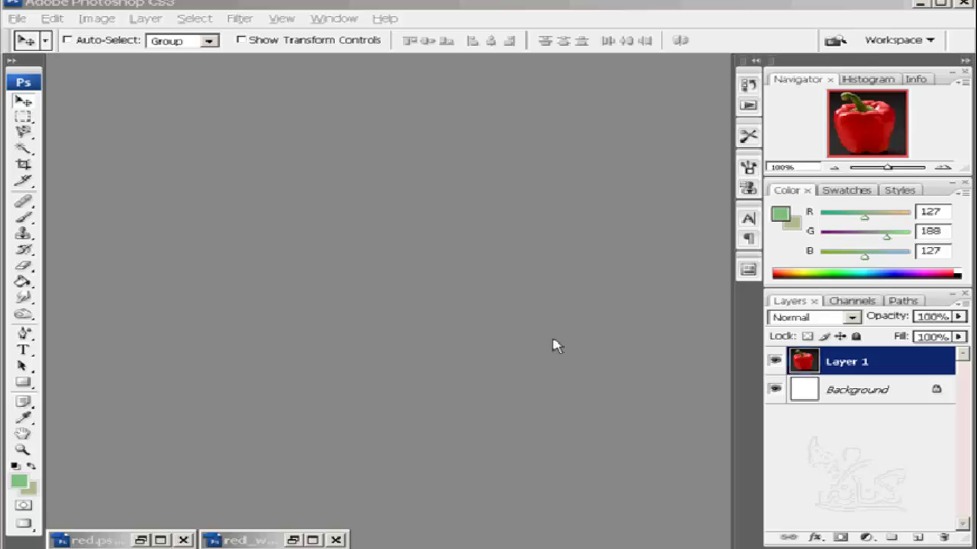
Restore red.psd and set the Magic Wand tolerance to 40
{"action": "left_click", "coordinate": [160, 541]}
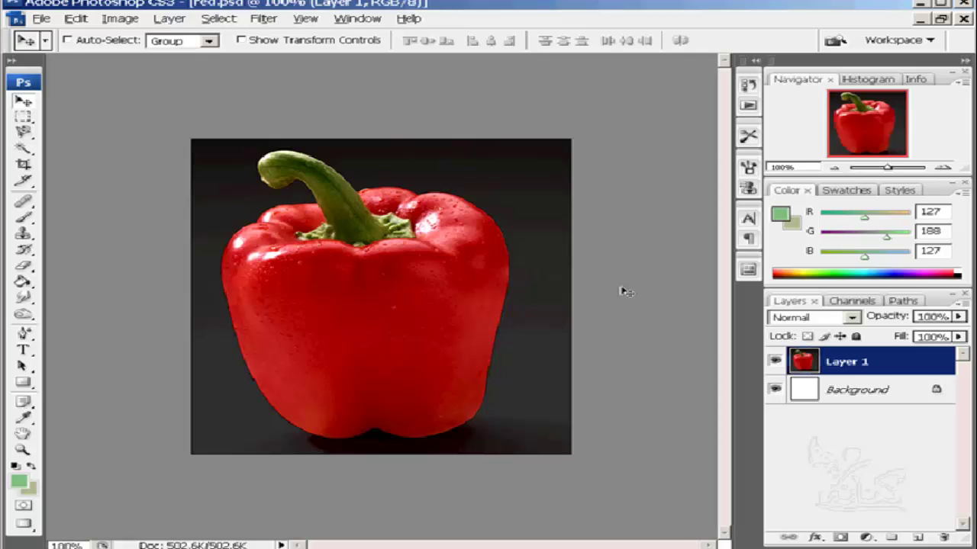
{"action": "left_click", "coordinate": [26, 154]}
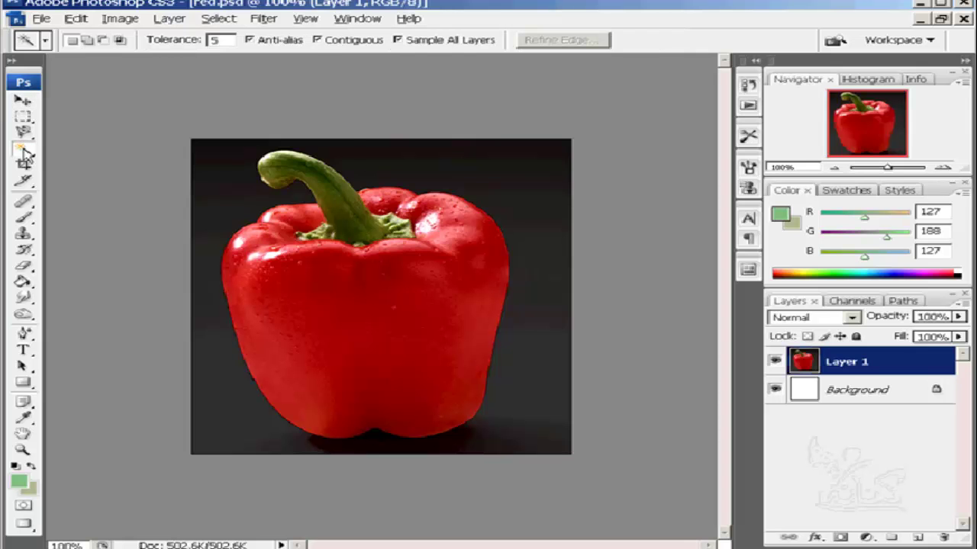
{"action": "left_click", "coordinate": [536, 171]}
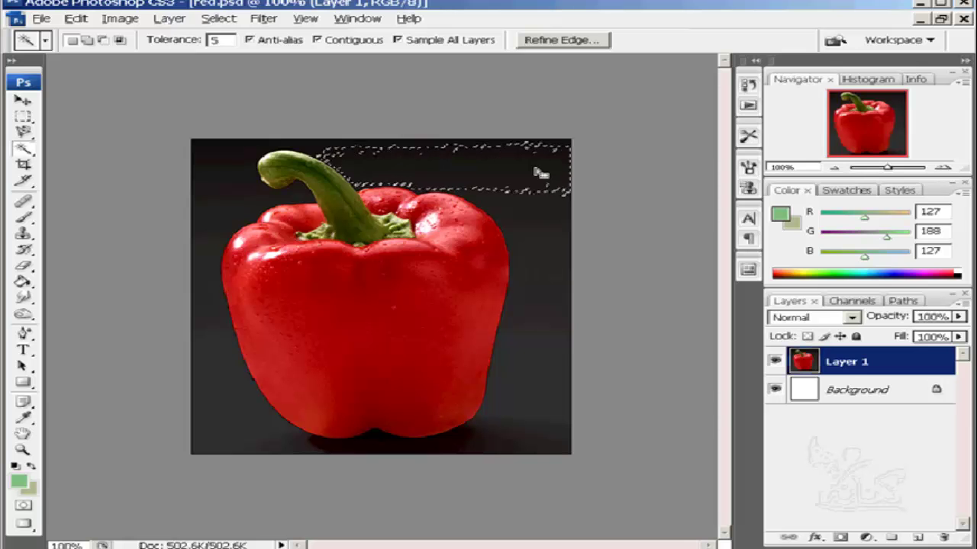
{"action": "double_click", "coordinate": [219, 40]}
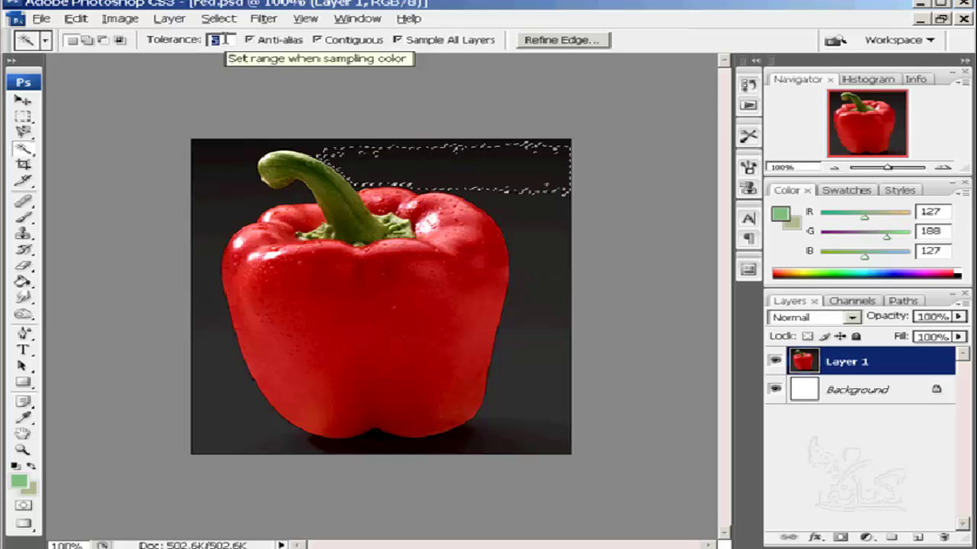
{"action": "type", "text": "40"}
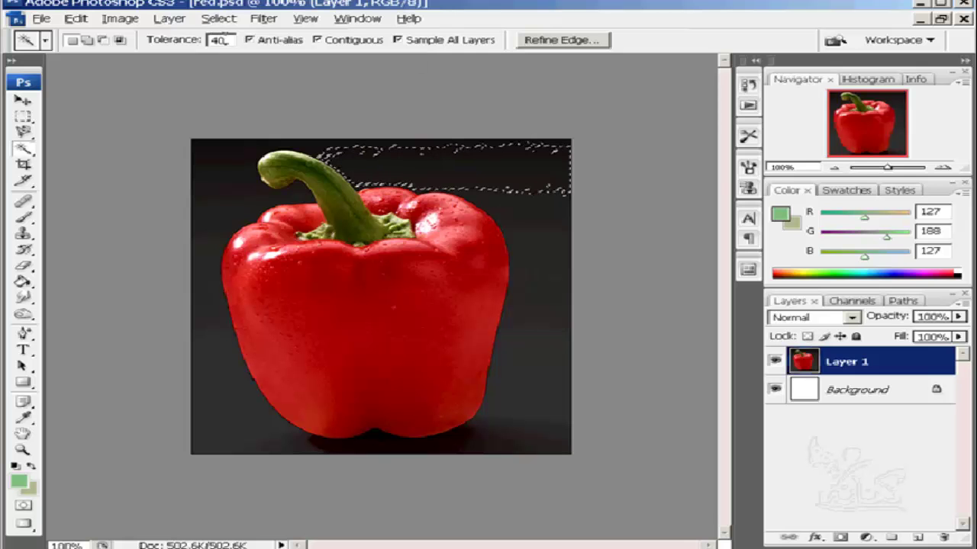
Select the whole dark backdrop around the pepper, delete it, and deselect
{"action": "key", "text": "ctrl+d"}
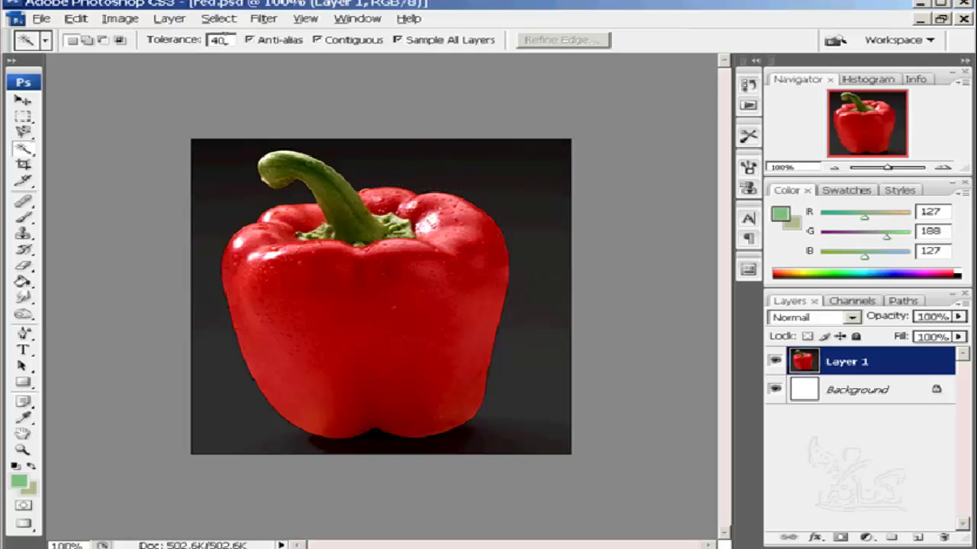
{"action": "left_click", "coordinate": [515, 181]}
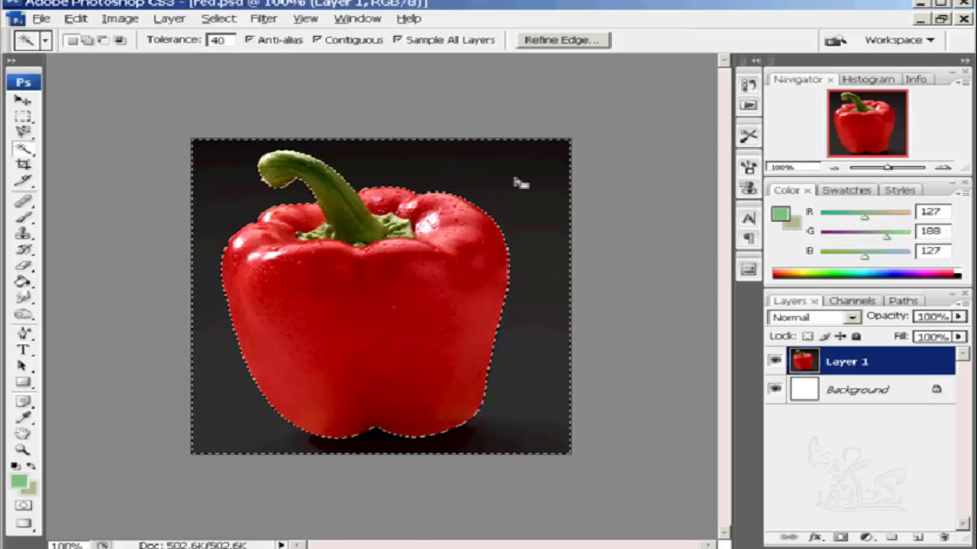
{"action": "key", "text": "Delete"}
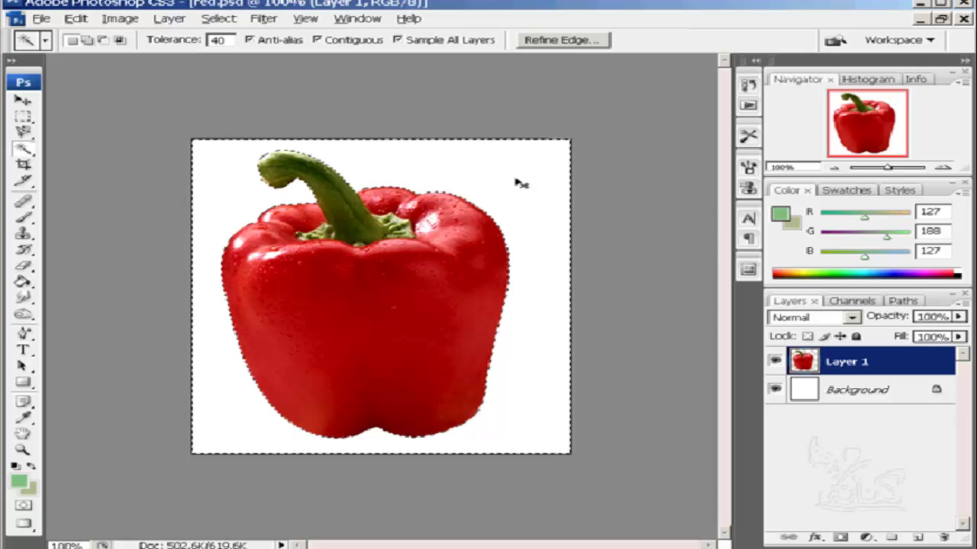
{"action": "key", "text": "ctrl+d"}
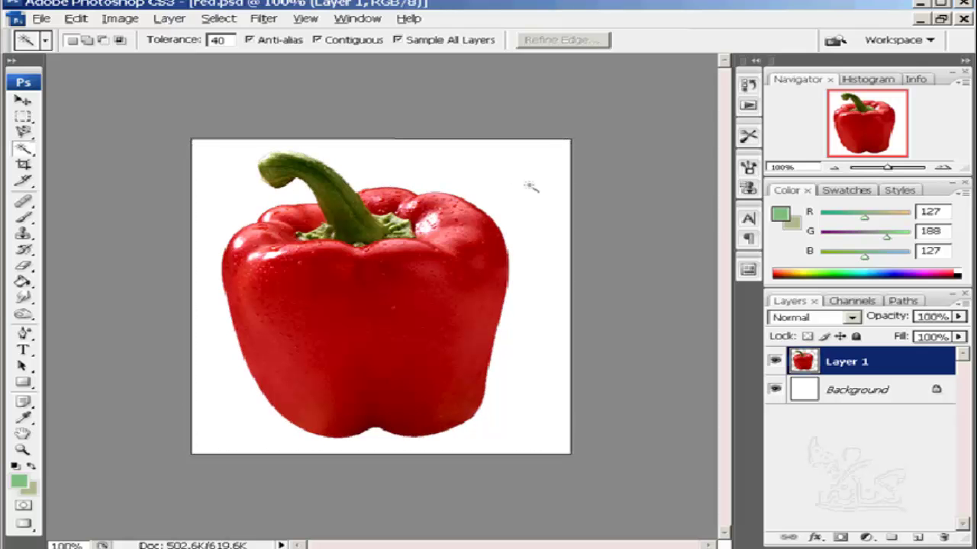
Add an empty Layer 2, float the Layers panel, then delete Layer 2 and confirm
{"action": "left_click", "coordinate": [918, 539]}
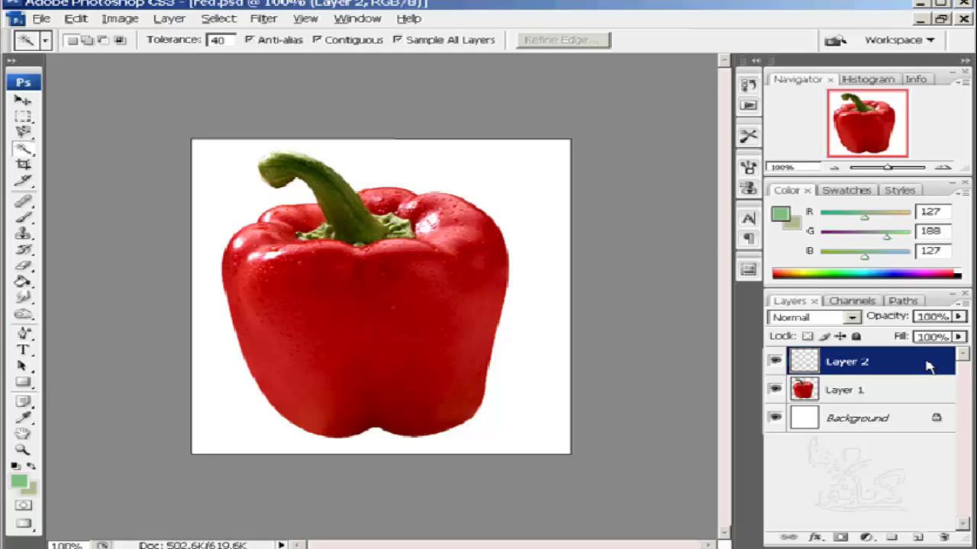
{"action": "left_click", "coordinate": [792, 303]}
{"action": "left_click_drag", "start_coordinate": [792, 304], "coordinate": [333, 144]}
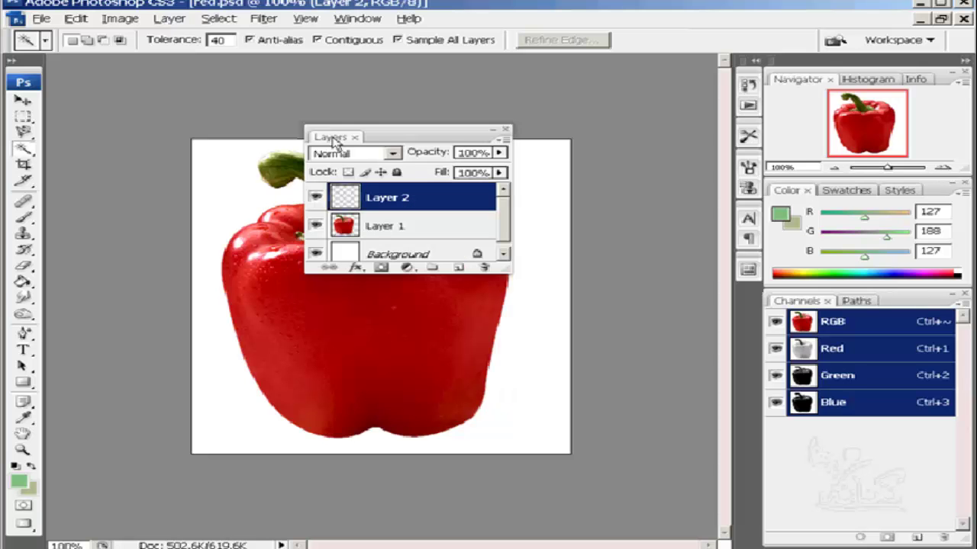
{"action": "left_click", "coordinate": [457, 269]}
{"action": "left_click", "coordinate": [483, 270]}
{"action": "left_click", "coordinate": [484, 270]}
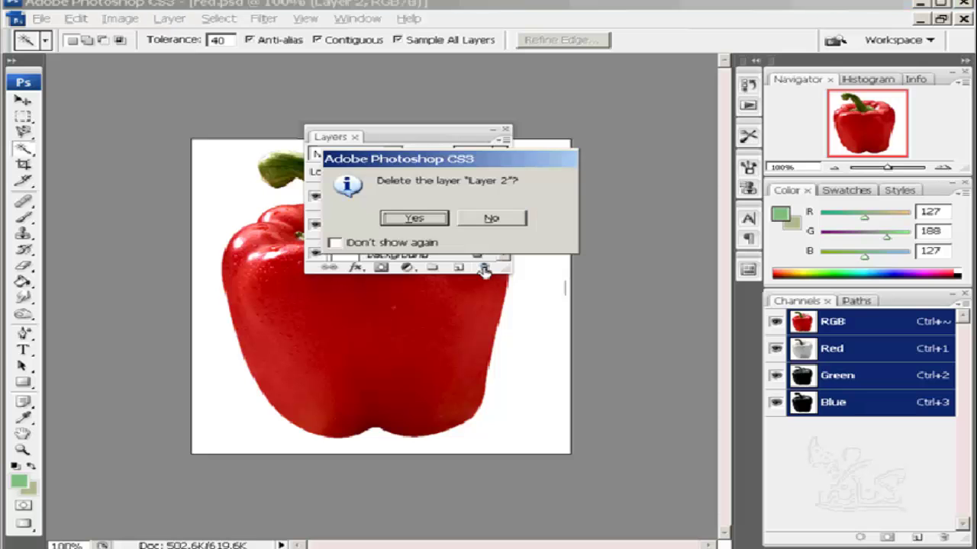
{"action": "left_click", "coordinate": [412, 219]}
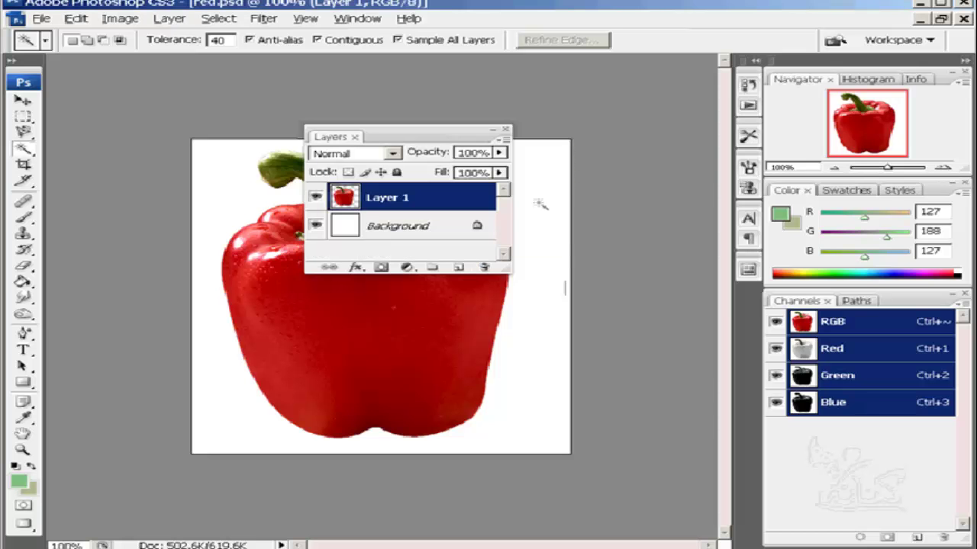
Add new layers above Layer 1 and delete the extra Layer 3
{"action": "double_click", "coordinate": [459, 268]}
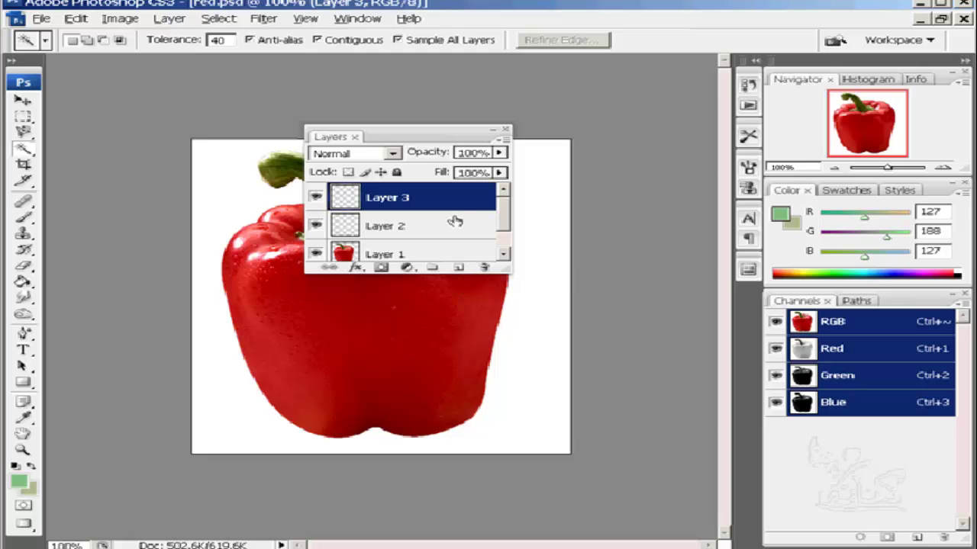
{"action": "left_click", "coordinate": [484, 269]}
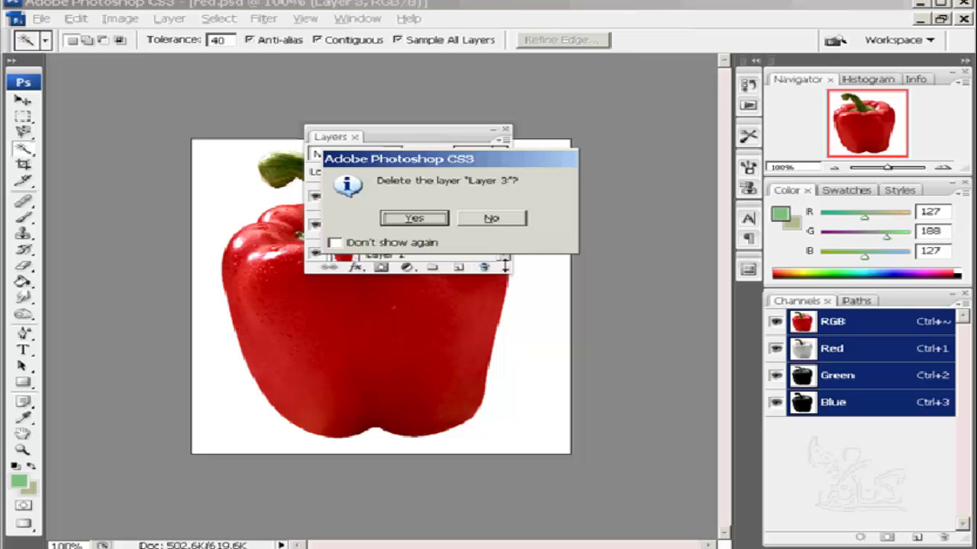
{"action": "left_click", "coordinate": [431, 219]}
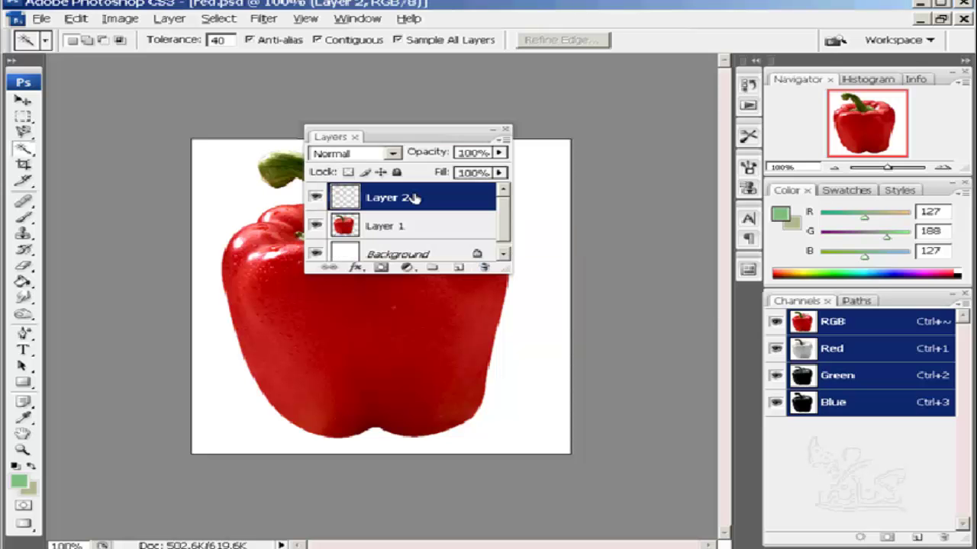
Rename Layer 2 to 'tst' and dock the Layers panel beside Channels and Paths
{"action": "left_click", "coordinate": [403, 196]}
{"action": "double_click", "coordinate": [404, 197]}
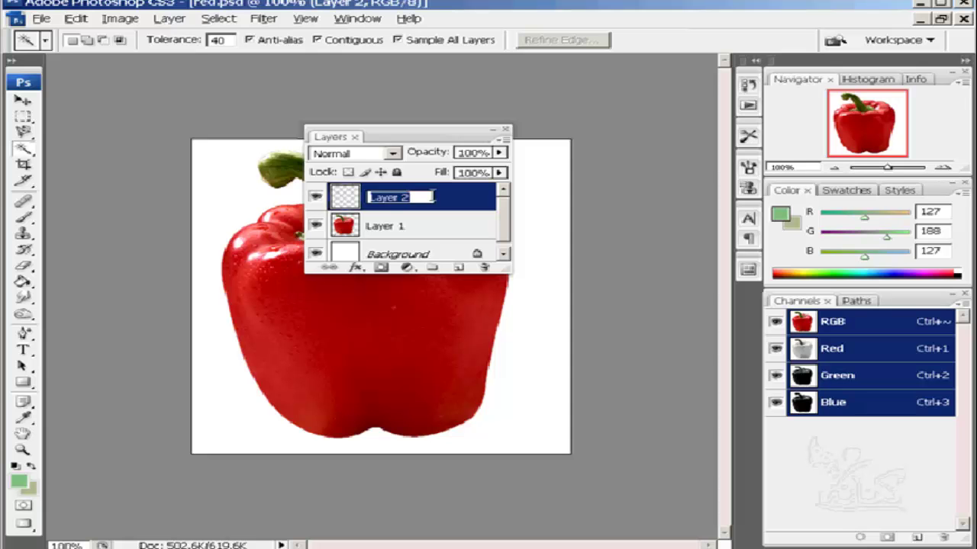
{"action": "key", "text": "BackSpace"}
{"action": "type", "text": "tst"}
{"action": "key", "text": "Return"}
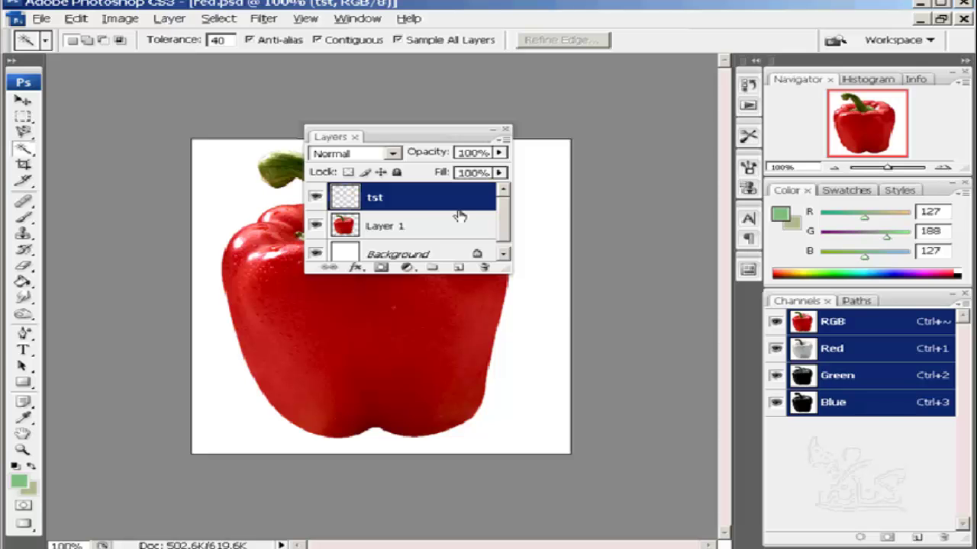
{"action": "mouse_move", "coordinate": [326, 143]}
{"action": "left_mouse_down"}
{"action": "mouse_move", "coordinate": [474, 184]}
{"action": "mouse_move", "coordinate": [700, 393]}
{"action": "mouse_move", "coordinate": [780, 425]}
{"action": "mouse_move", "coordinate": [794, 505]}
{"action": "mouse_move", "coordinate": [777, 308]}
{"action": "left_mouse_up"}
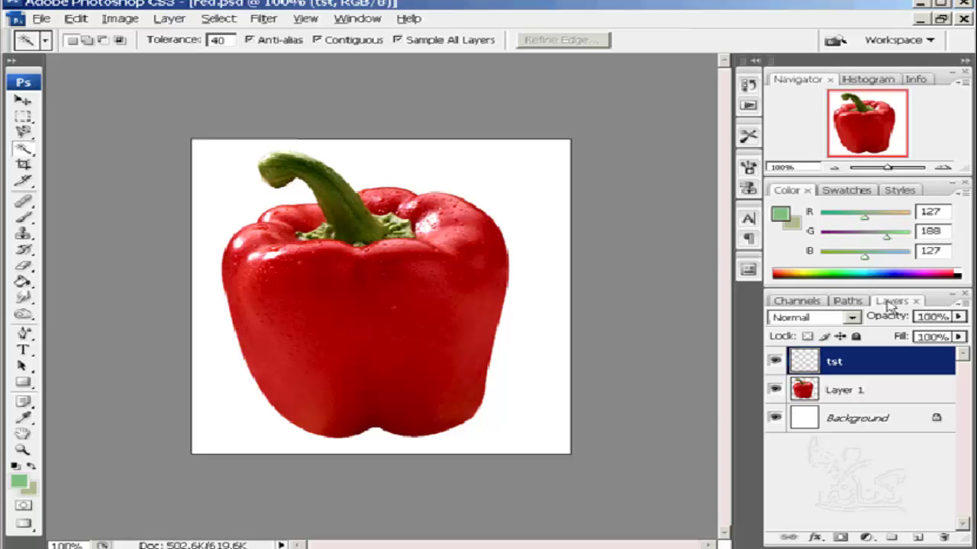
Move the Layers tab before Channels, leave tst in Normal mode, and choose the Paint Bucket
{"action": "left_click_drag", "start_coordinate": [889, 306], "coordinate": [780, 305]}
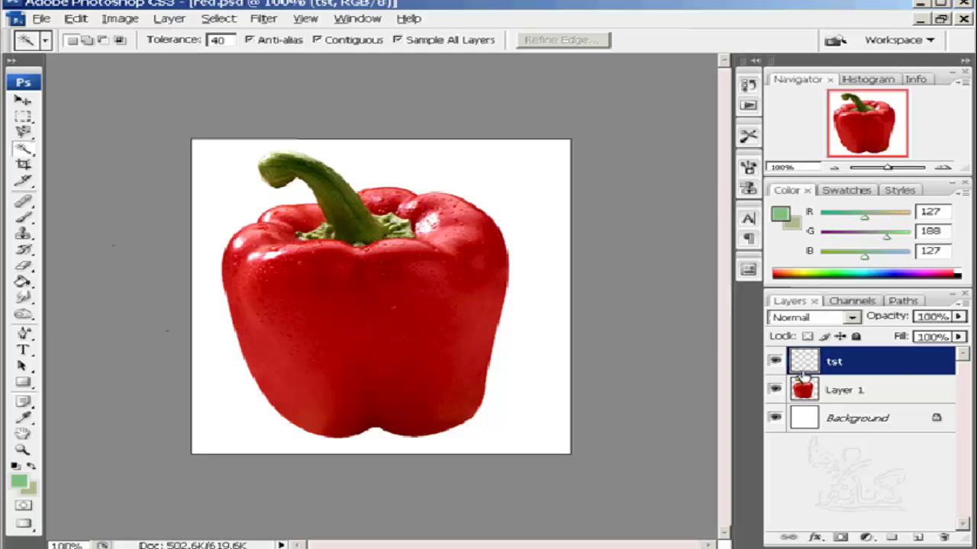
{"action": "left_click", "coordinate": [852, 318]}
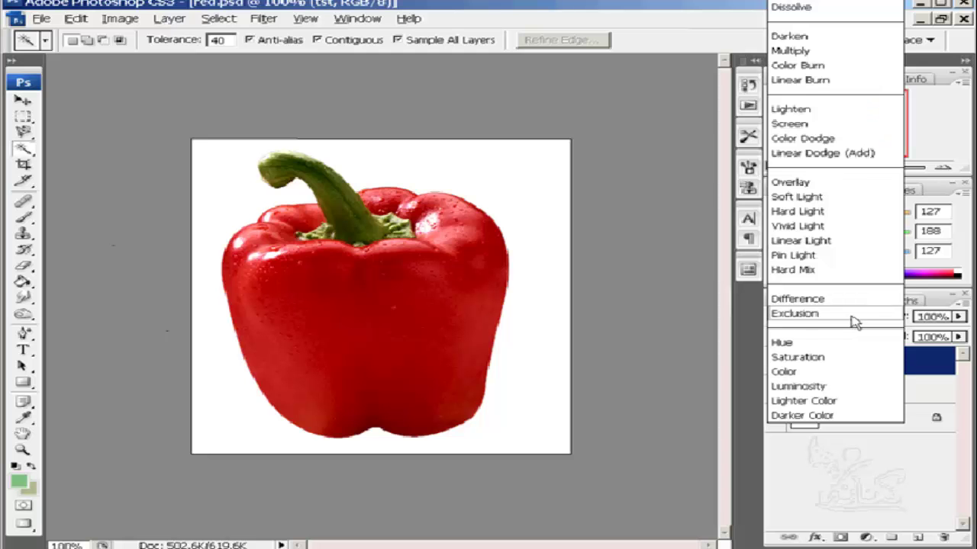
{"action": "left_click", "coordinate": [812, 231]}
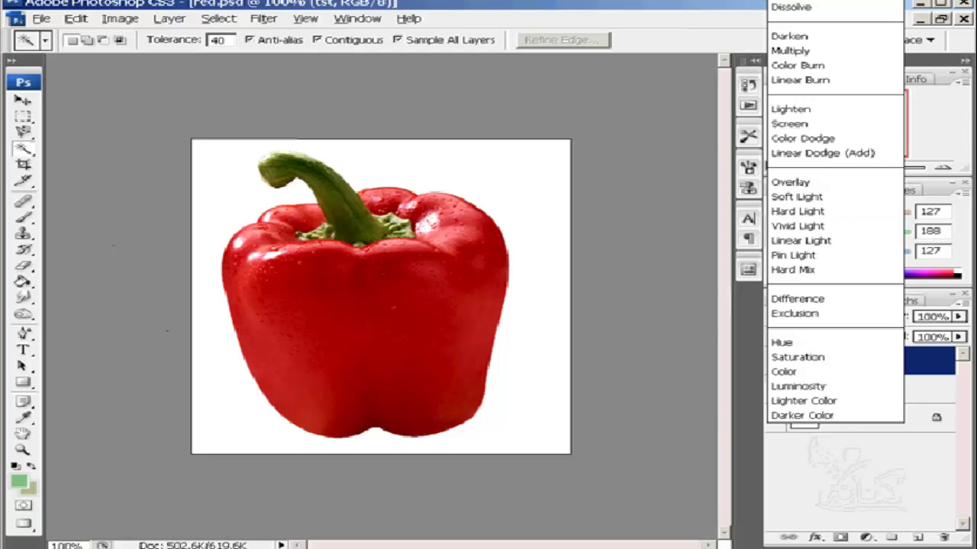
{"action": "left_click", "coordinate": [461, 259]}
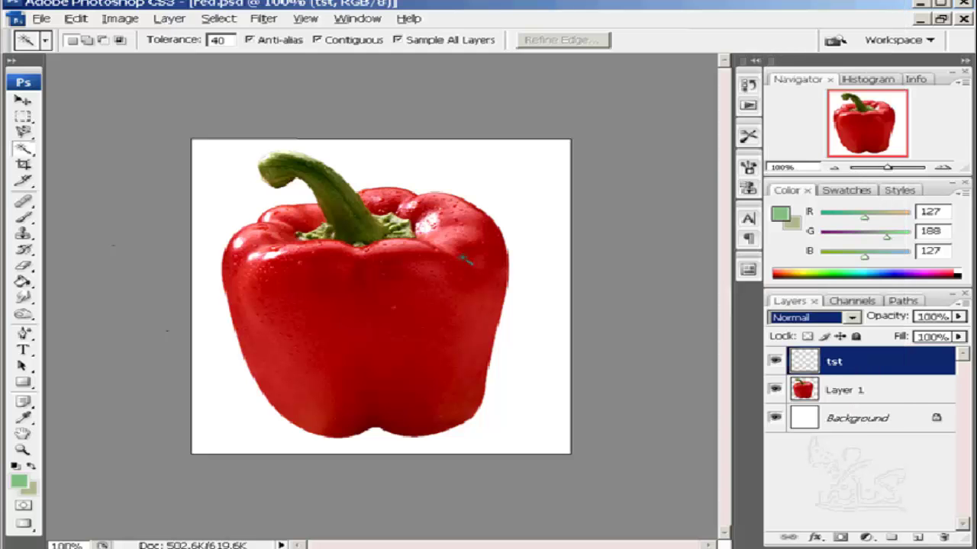
{"action": "left_click", "coordinate": [22, 282]}
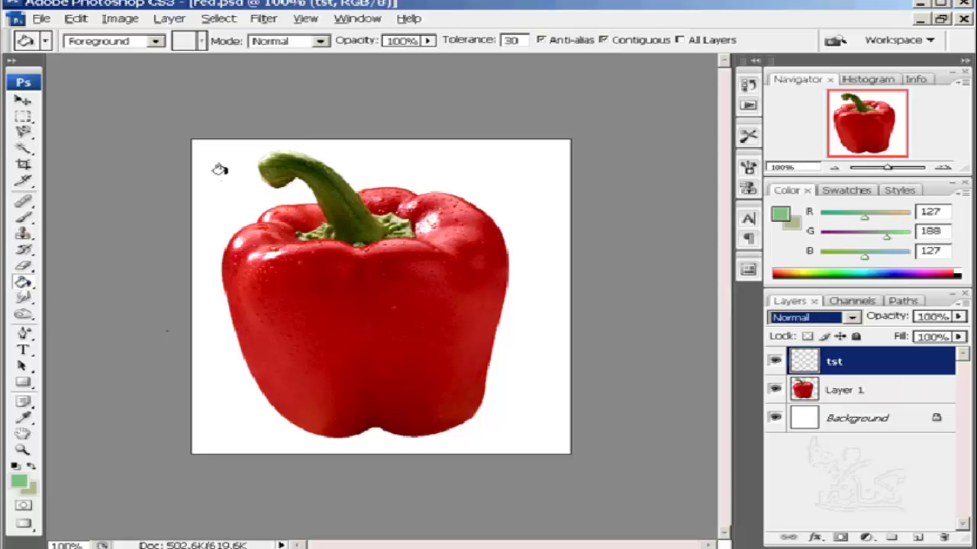
Fill tst with light green and set its blend mode to Hue
{"action": "left_click", "coordinate": [218, 171]}
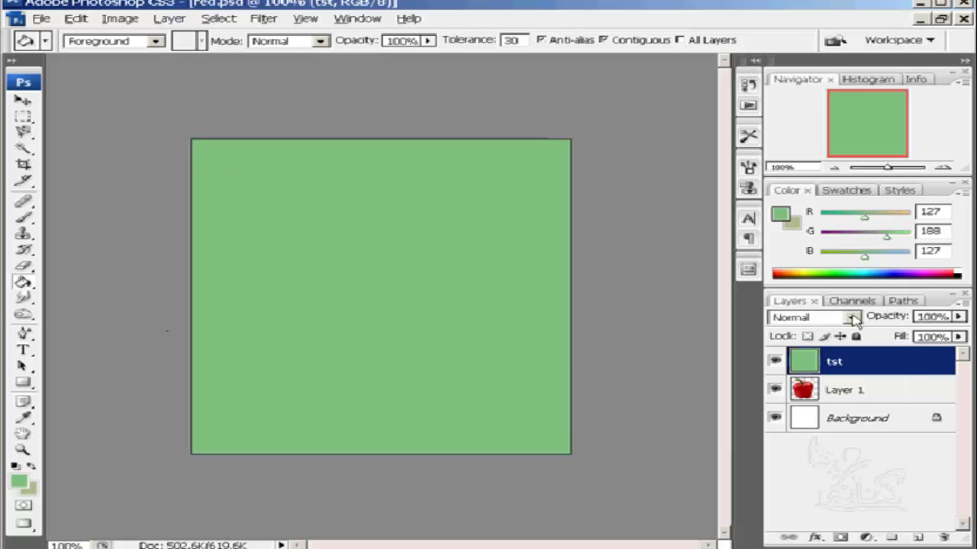
{"action": "left_click", "coordinate": [854, 319]}
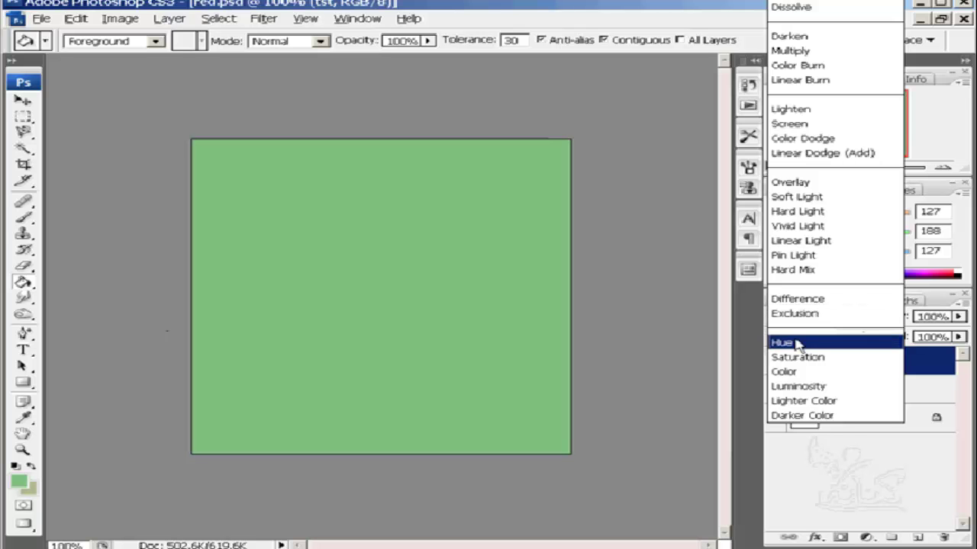
{"action": "left_click", "coordinate": [798, 345]}
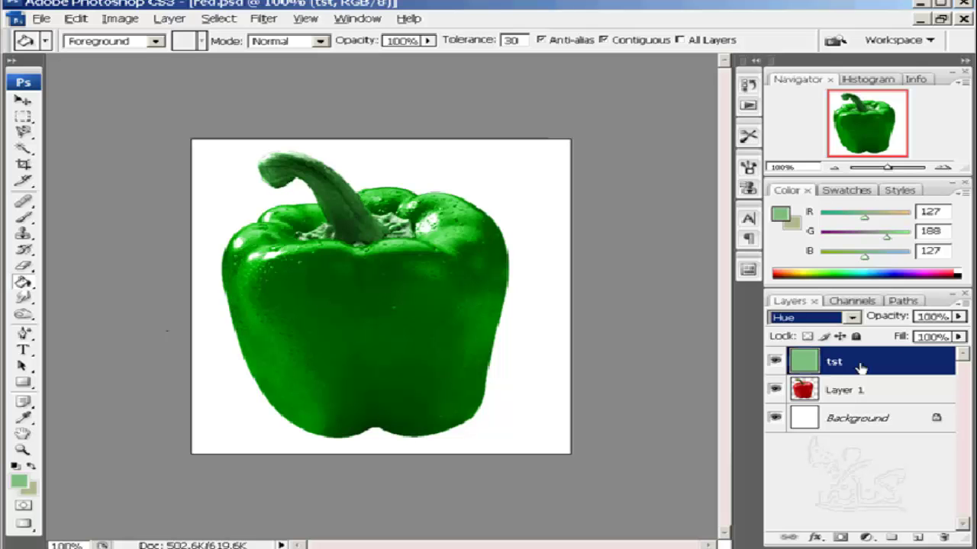
Lower tst's fill to 80%, keeping Hue as its blend mode
{"action": "mouse_move", "coordinate": [898, 342]}
{"action": "left_mouse_down"}
{"action": "mouse_move", "coordinate": [723, 330]}
{"action": "mouse_move", "coordinate": [897, 344]}
{"action": "mouse_move", "coordinate": [878, 345]}
{"action": "left_mouse_up"}
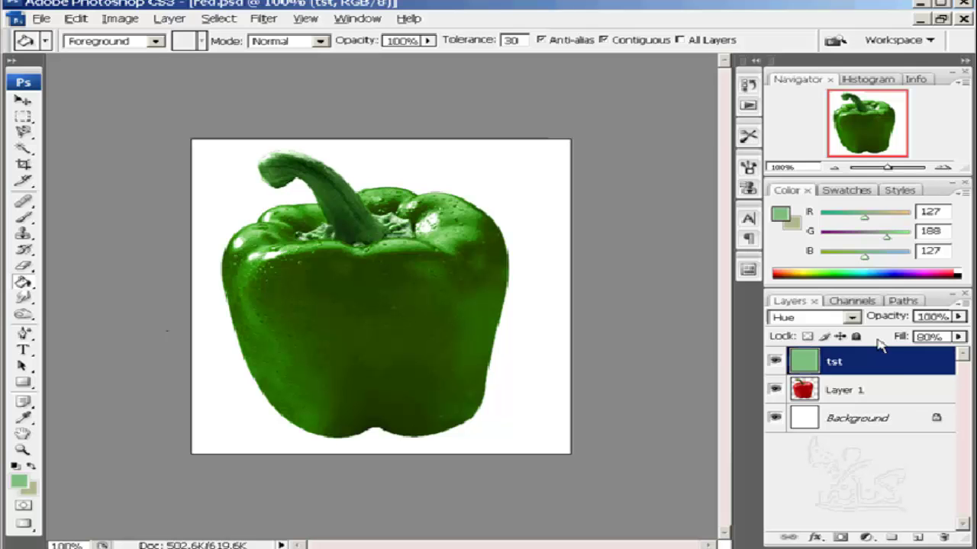
{"action": "left_click", "coordinate": [829, 318]}
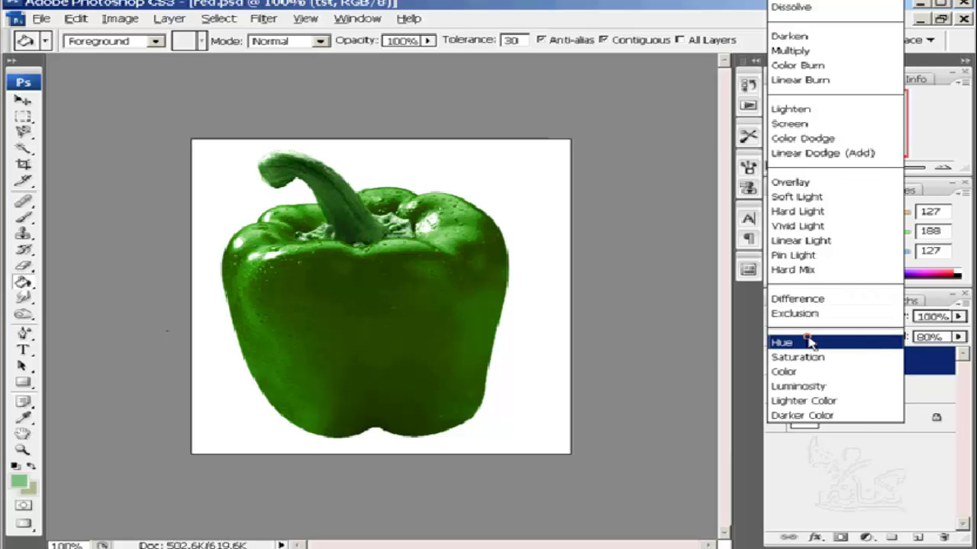
{"action": "left_click", "coordinate": [810, 343]}
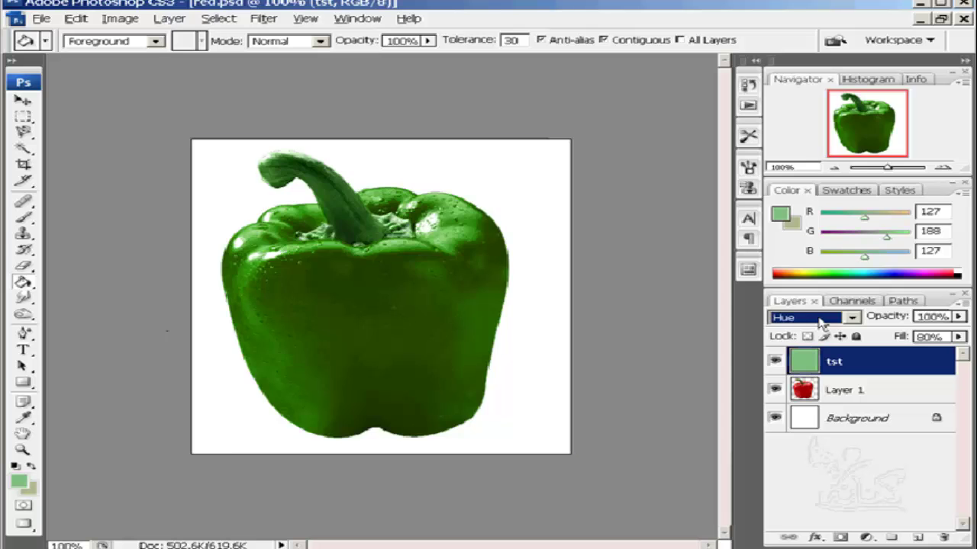
Preview tst's blend mode through Overlay, Linear Dodge, Color Dodge, Screen and Lighten
{"action": "scroll", "coordinate": [820, 322], "scroll_direction": "up", "scroll_amount": 1}
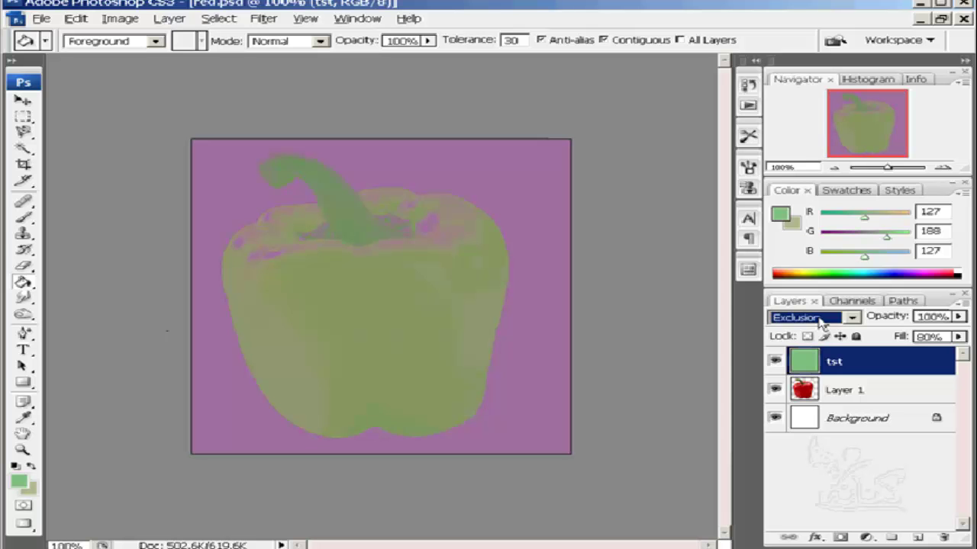
{"action": "scroll", "coordinate": [820, 322], "scroll_direction": "up", "scroll_amount": 1}
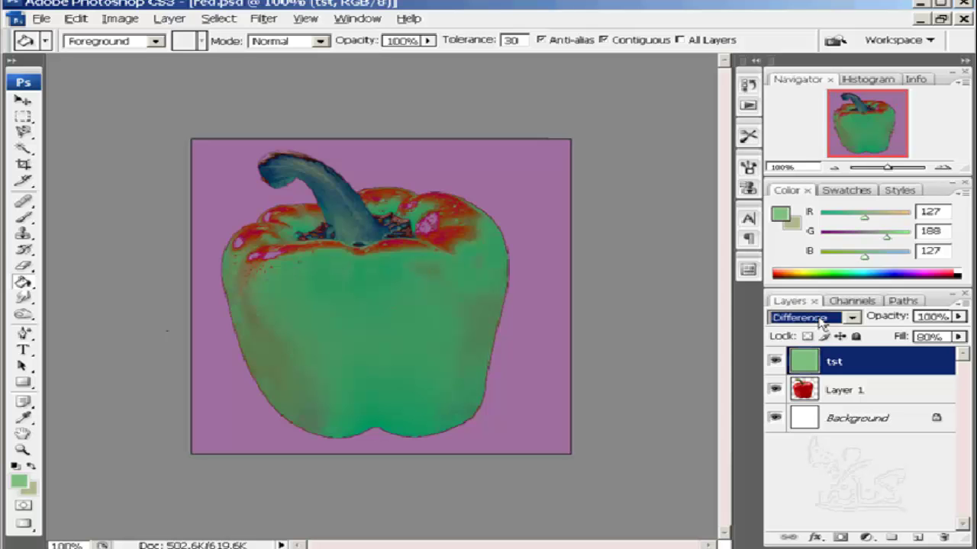
{"action": "scroll", "coordinate": [820, 322], "scroll_direction": "up", "scroll_amount": 1}
{"action": "scroll", "coordinate": [821, 322], "scroll_direction": "up", "scroll_amount": 1}
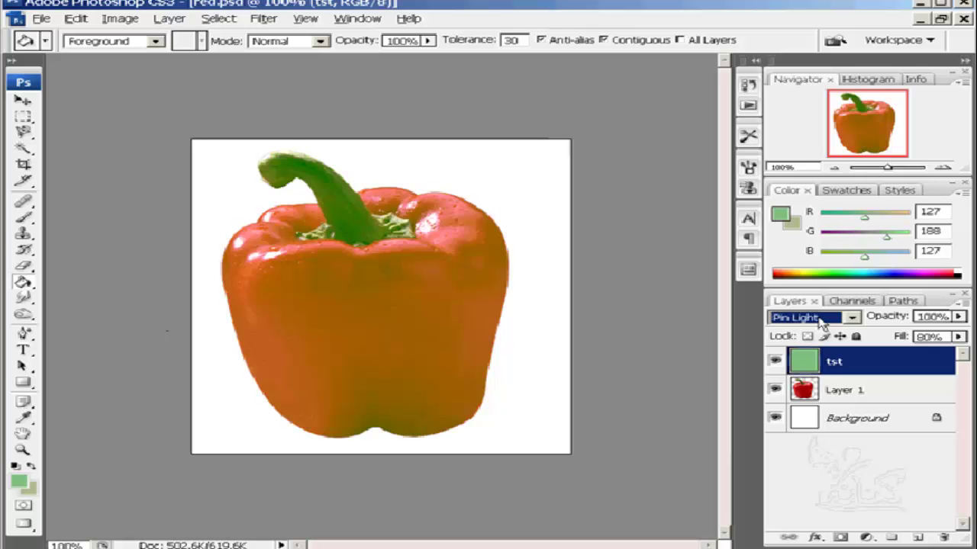
{"action": "scroll", "coordinate": [820, 322], "scroll_direction": "up", "scroll_amount": 1}
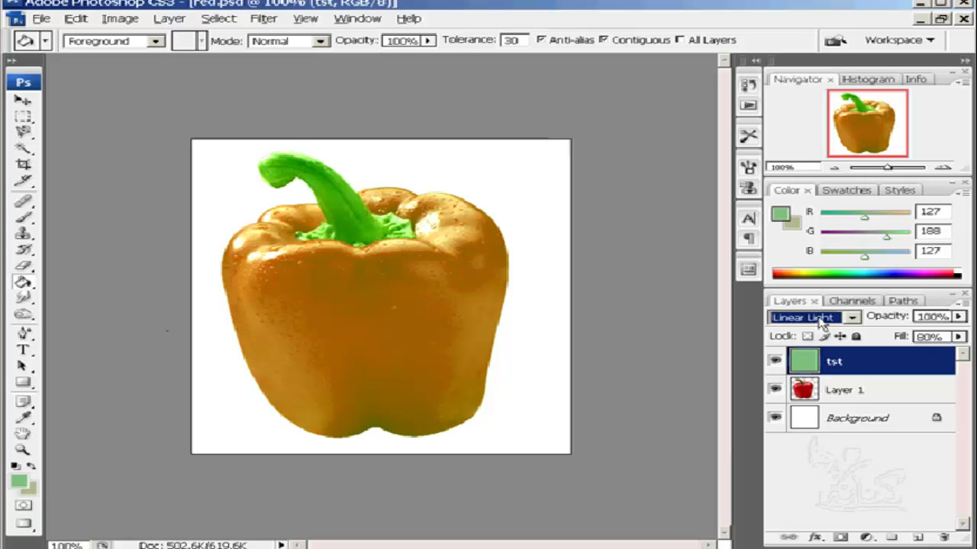
{"action": "scroll", "coordinate": [820, 322], "scroll_direction": "up", "scroll_amount": 1}
{"action": "scroll", "coordinate": [820, 322], "scroll_direction": "up", "scroll_amount": 1}
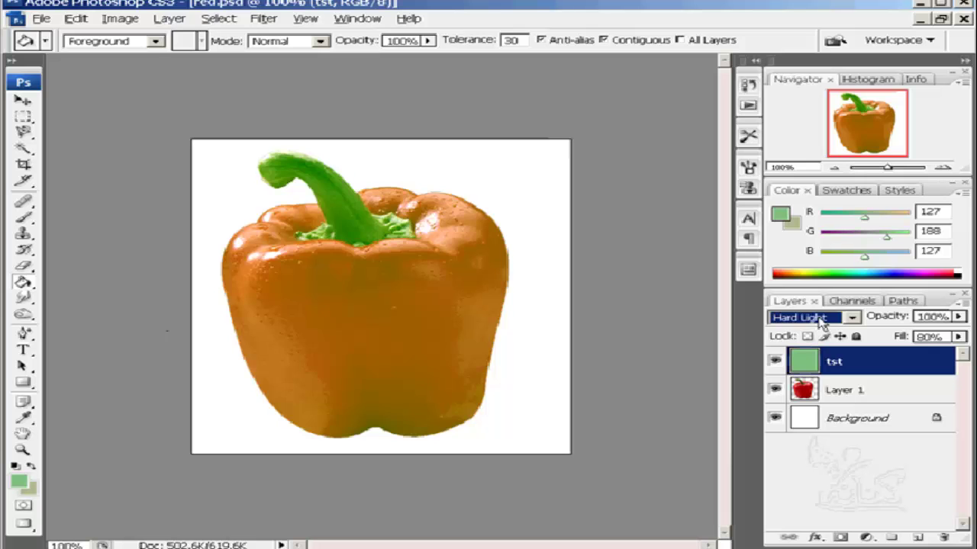
{"action": "scroll", "coordinate": [821, 322], "scroll_direction": "up", "scroll_amount": 1}
{"action": "scroll", "coordinate": [821, 322], "scroll_direction": "up", "scroll_amount": 1}
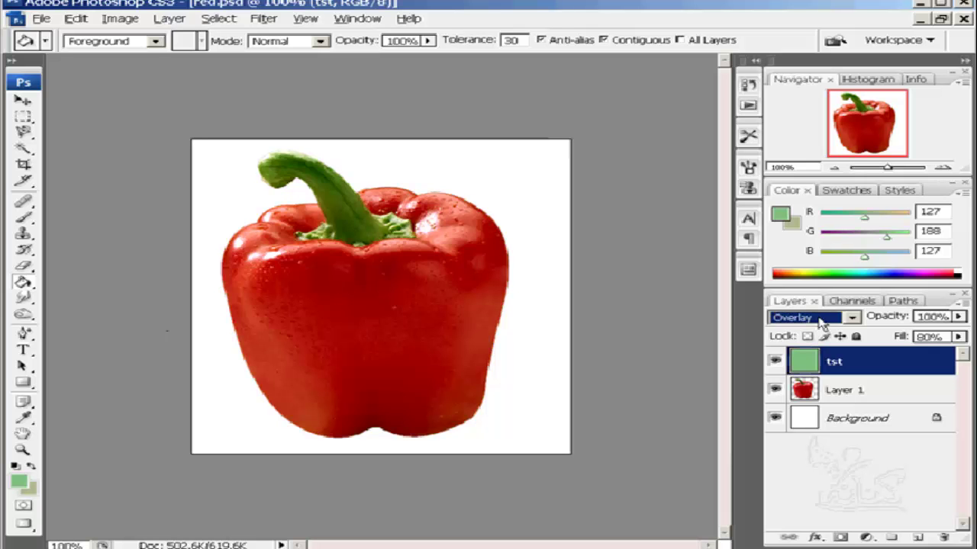
{"action": "scroll", "coordinate": [820, 322], "scroll_direction": "up", "scroll_amount": 2}
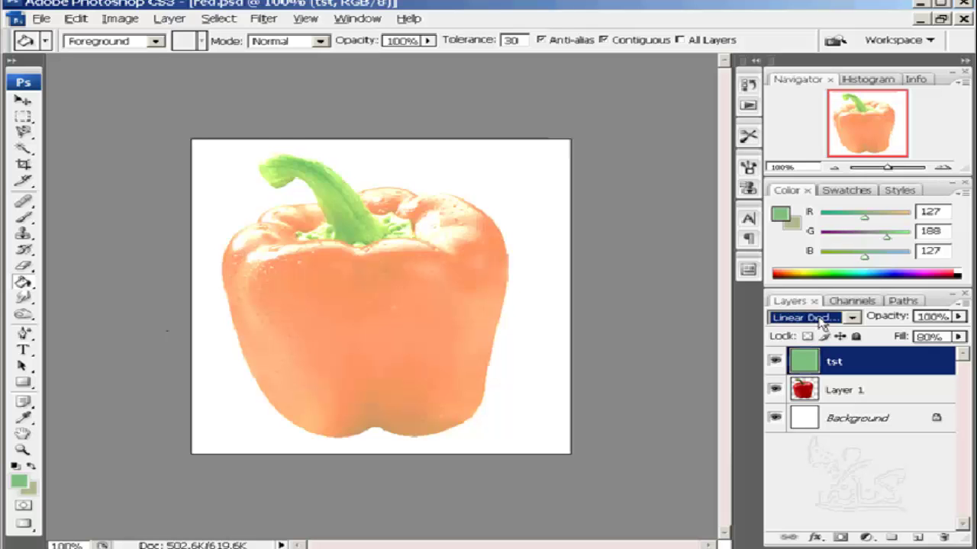
{"action": "scroll", "coordinate": [822, 322], "scroll_direction": "up", "scroll_amount": 1}
{"action": "scroll", "coordinate": [822, 322], "scroll_direction": "up", "scroll_amount": 1}
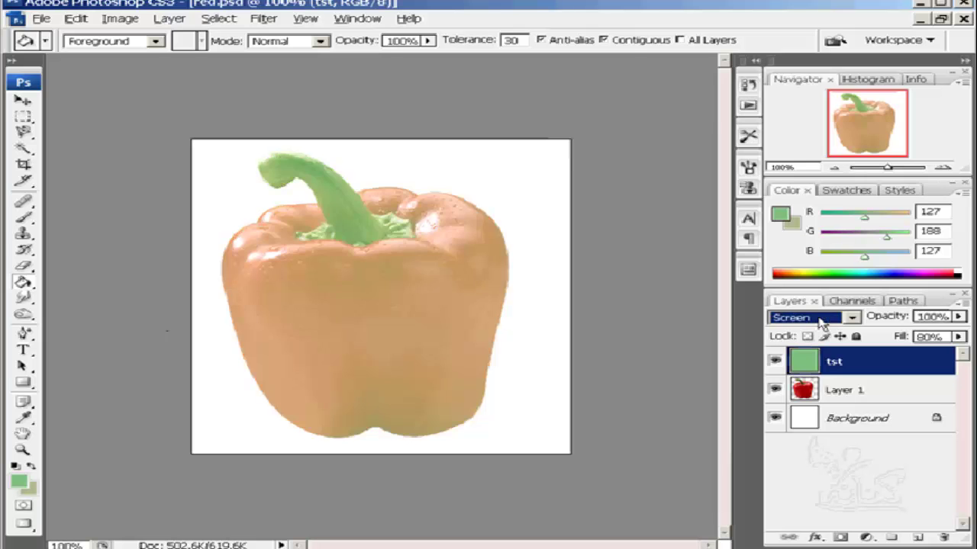
{"action": "scroll", "coordinate": [822, 322], "scroll_direction": "up", "scroll_amount": 1}
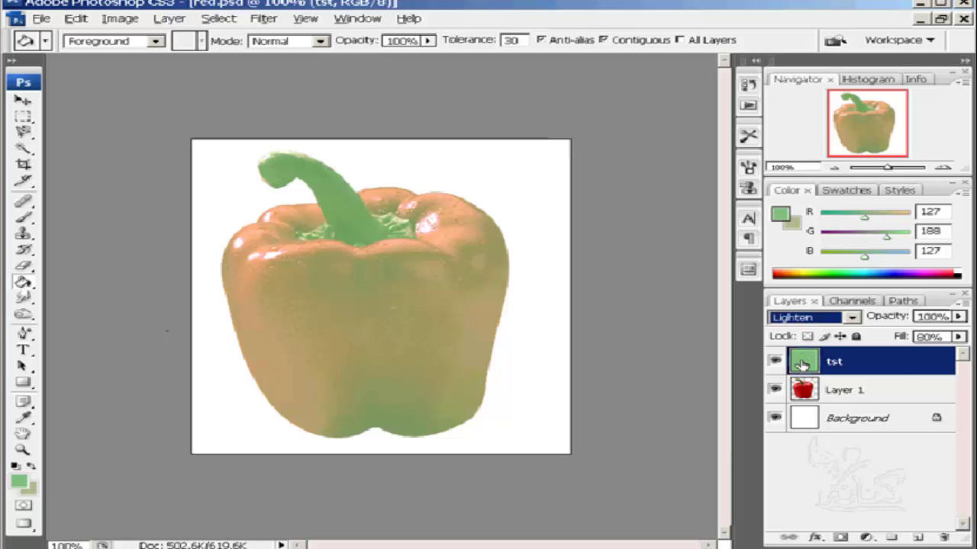
Set the tst layer to Normal blending at 100% fill so solid green hides the pepper
{"action": "left_click", "coordinate": [852, 318]}
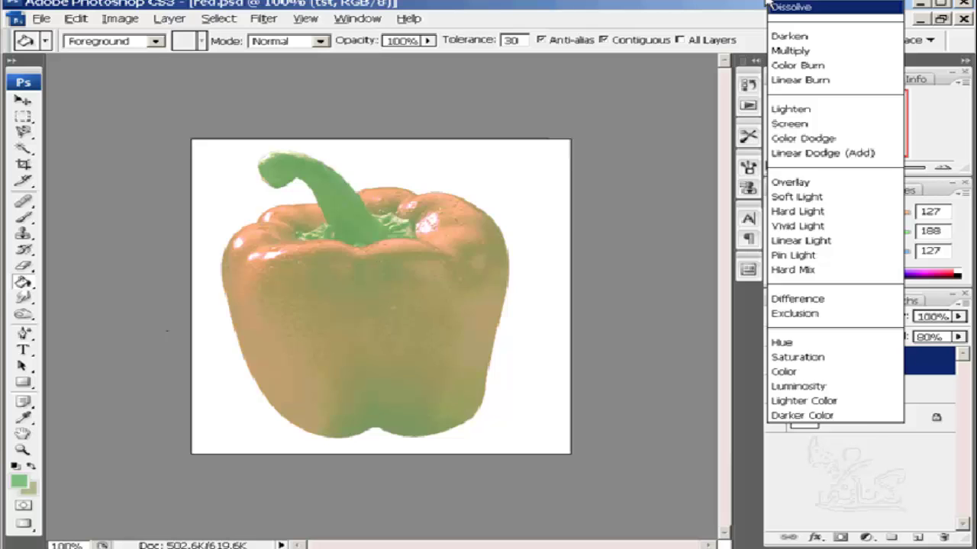
{"action": "left_click", "coordinate": [769, 5]}
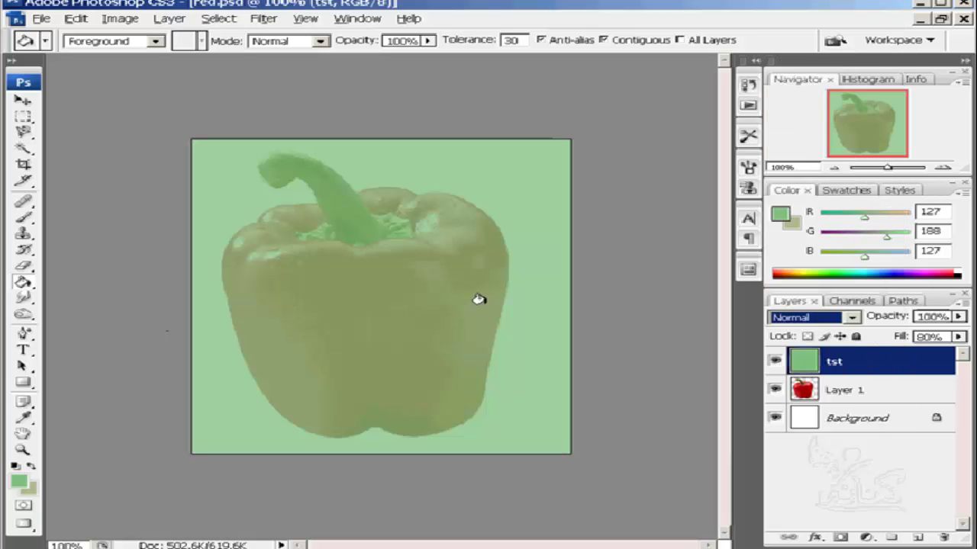
{"action": "left_click_drag", "start_coordinate": [897, 343], "coordinate": [957, 347]}
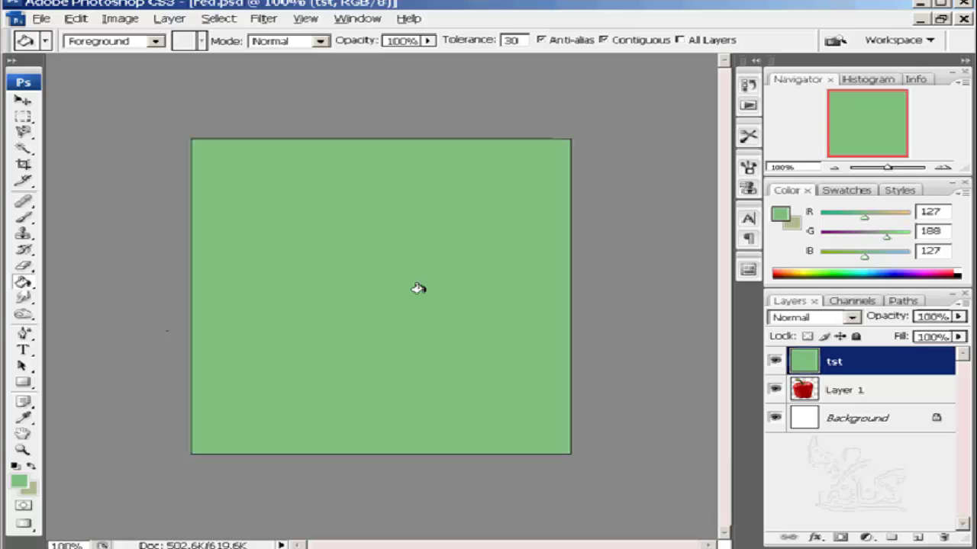
{"action": "left_click", "coordinate": [23, 118]}
Select the canvas's right half and make the foreground colour light blue (R 87, G 131, B 203)
{"action": "left_click_drag", "start_coordinate": [627, 117], "coordinate": [376, 470]}
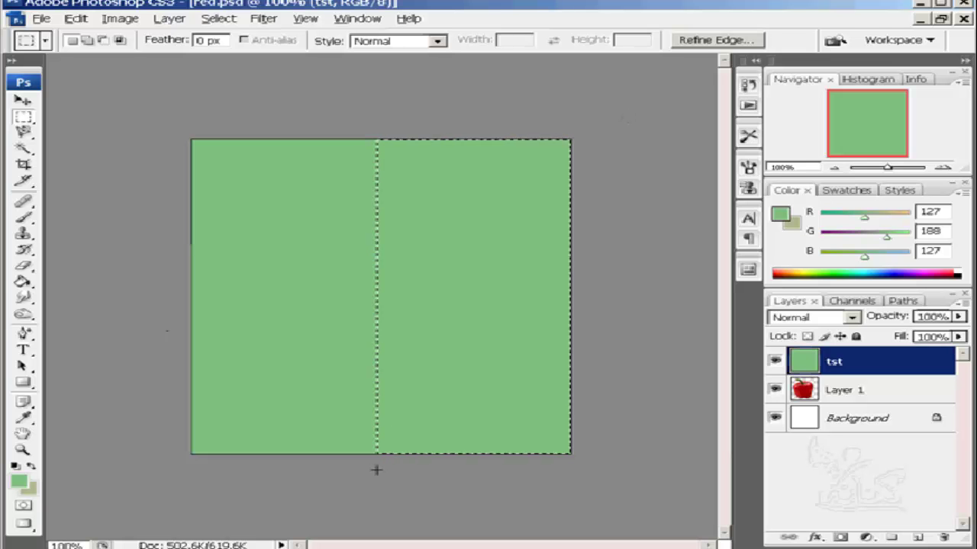
{"action": "left_click", "coordinate": [19, 485]}
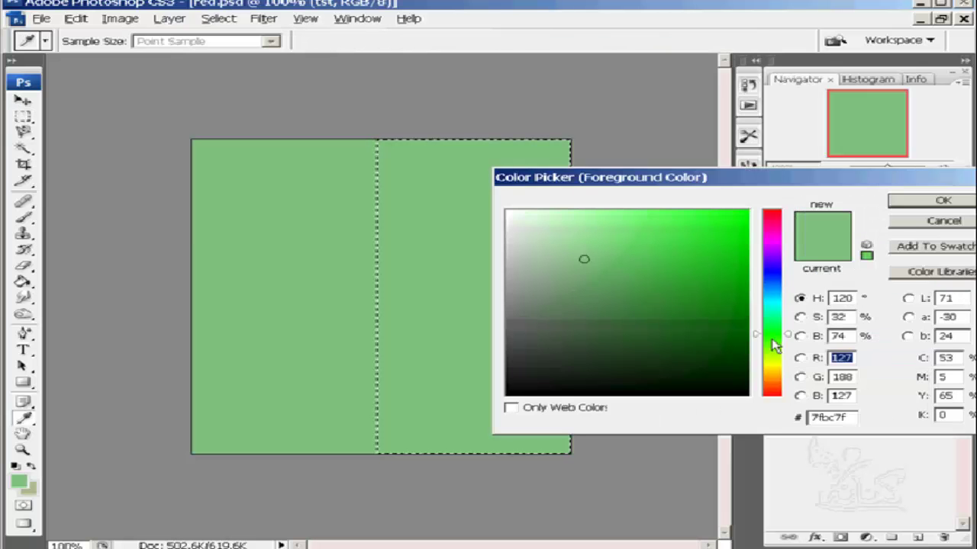
{"action": "left_click", "coordinate": [773, 284]}
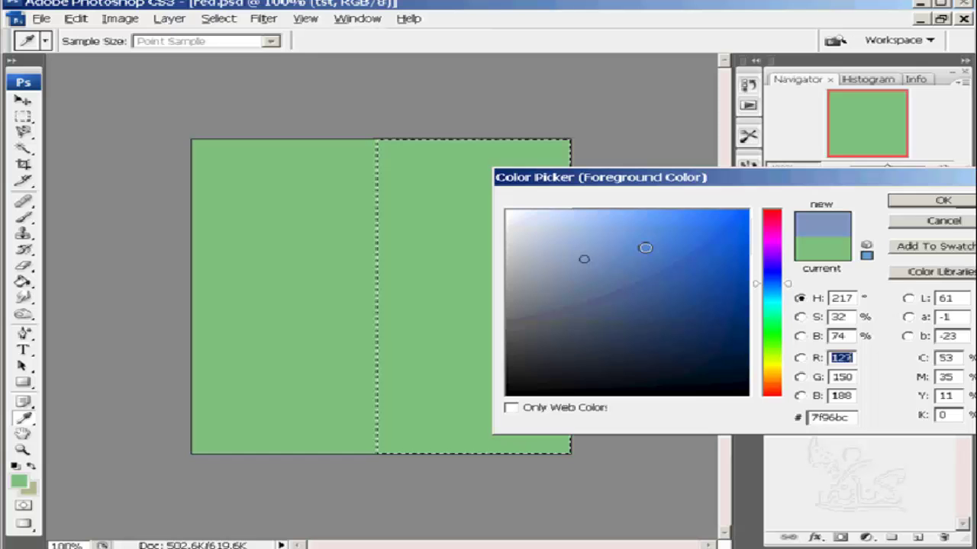
{"action": "left_click", "coordinate": [645, 247]}
{"action": "left_click", "coordinate": [918, 202]}
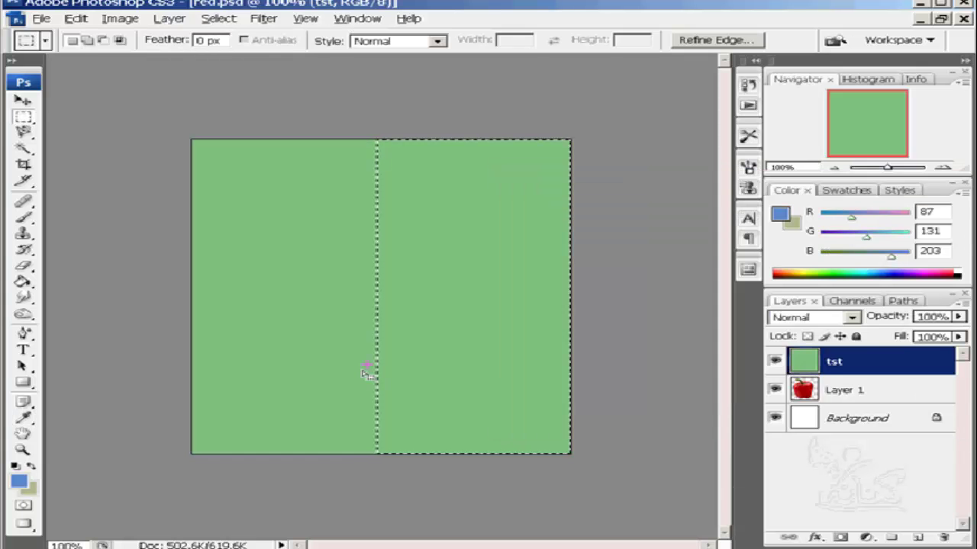
{"action": "left_click", "coordinate": [23, 283]}
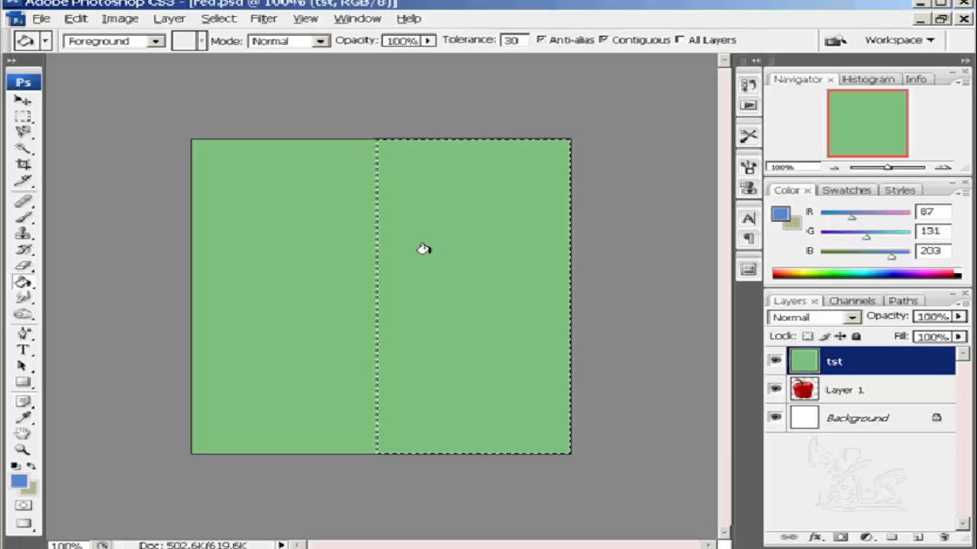
Fill the selected right half of tst with blue, then deselect
{"action": "left_click", "coordinate": [424, 249]}
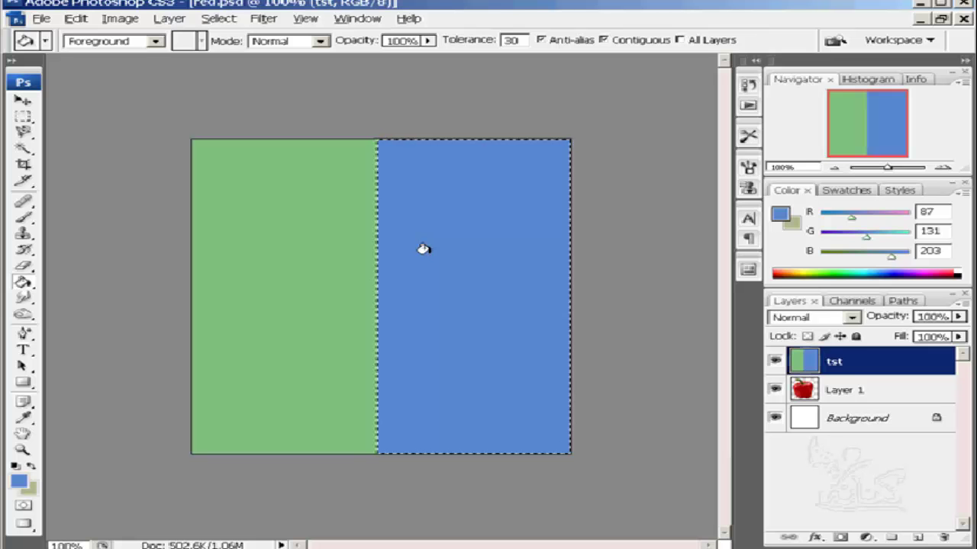
{"action": "key", "text": "ctrl+d"}
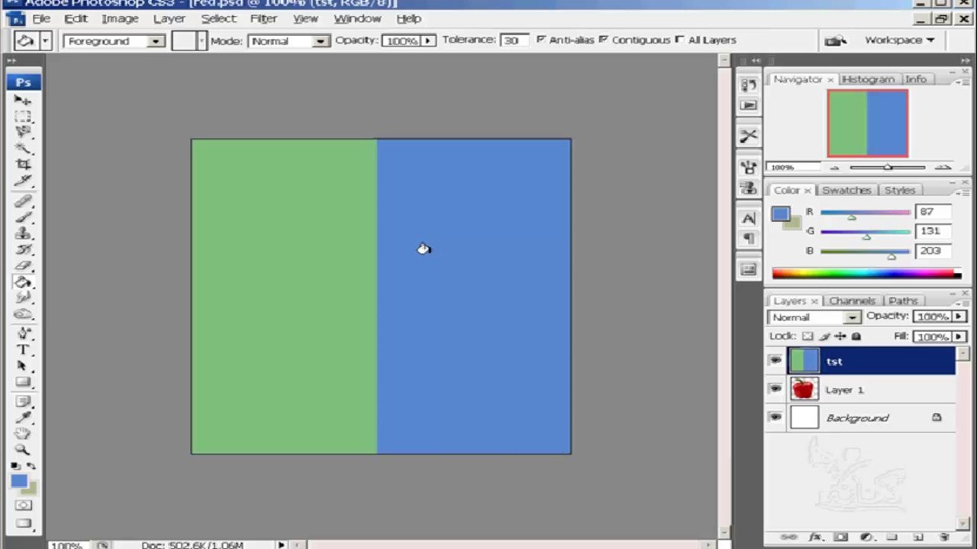
{"action": "left_click", "coordinate": [843, 320]}
Try the tst layer in Exclusion, Hue, Color, Darker Color and Lighter Color blend modes
{"action": "left_click", "coordinate": [838, 315]}
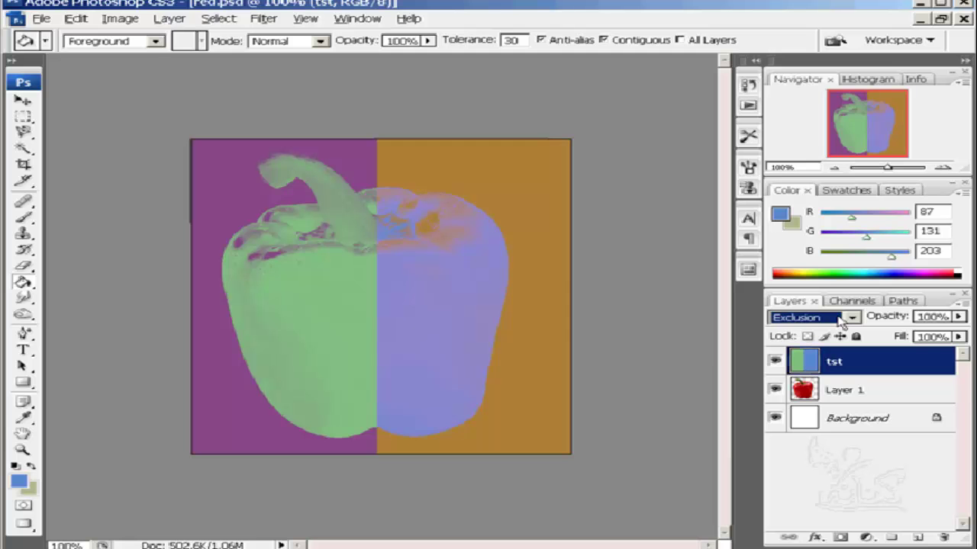
{"action": "key", "text": "Down"}
{"action": "key", "text": "Down"}
{"action": "key", "text": "Down"}
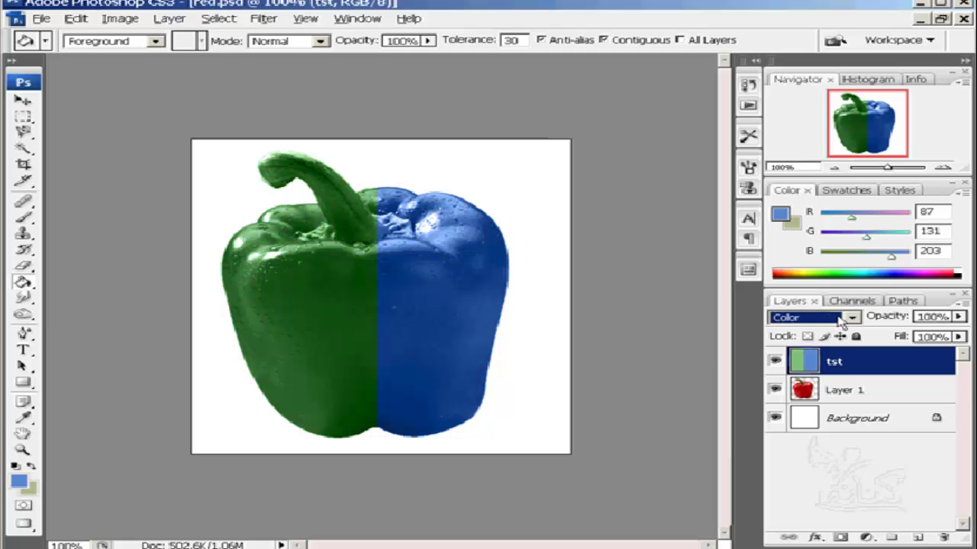
{"action": "key", "text": "Down"}
{"action": "key", "text": "Down"}
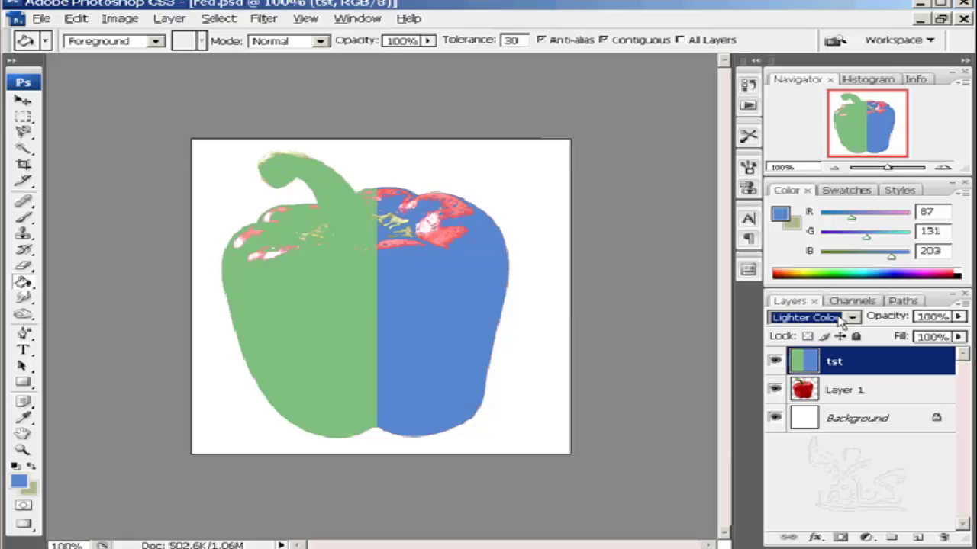
{"action": "key", "text": "Up"}
{"action": "key", "text": "Up"}
{"action": "key", "text": "Up"}
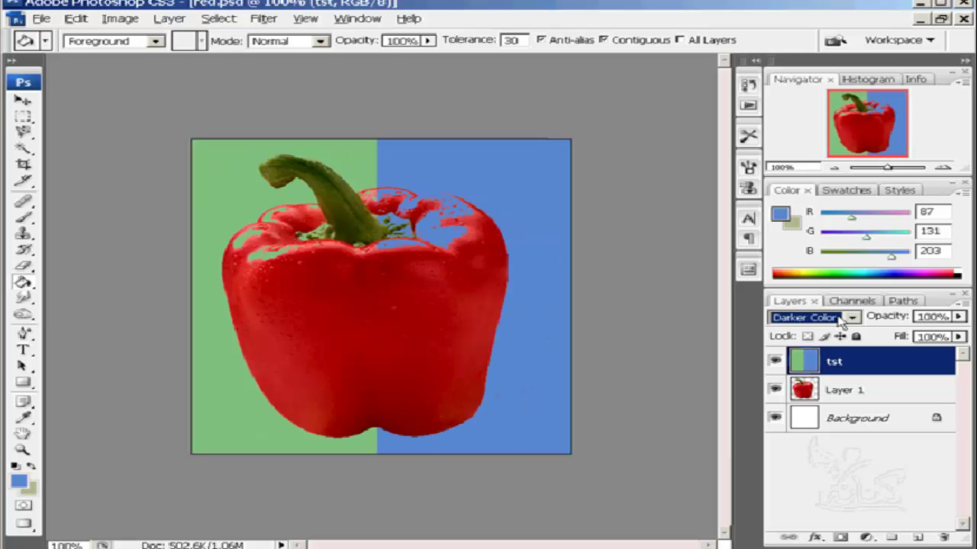
{"action": "key", "text": "Down"}
{"action": "key", "text": "Down"}
{"action": "key", "text": "Down"}
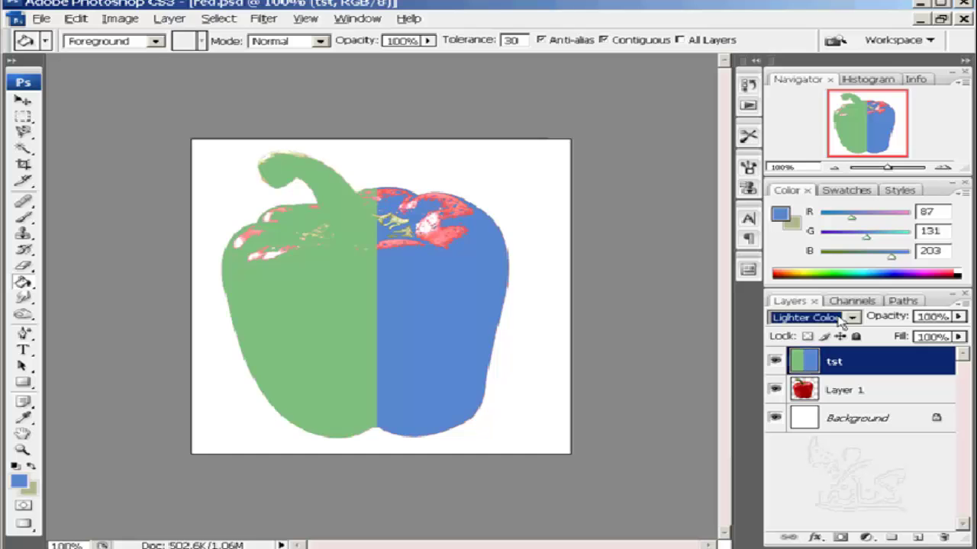
Step through Luminosity, Saturation, Exclusion and Hard Mix, ending on Linear Light
{"action": "key", "text": "End"}
{"action": "key", "text": "Up"}
{"action": "key", "text": "Up"}
{"action": "key", "text": "Up"}
{"action": "key", "text": "Up"}
{"action": "key", "text": "Up"}
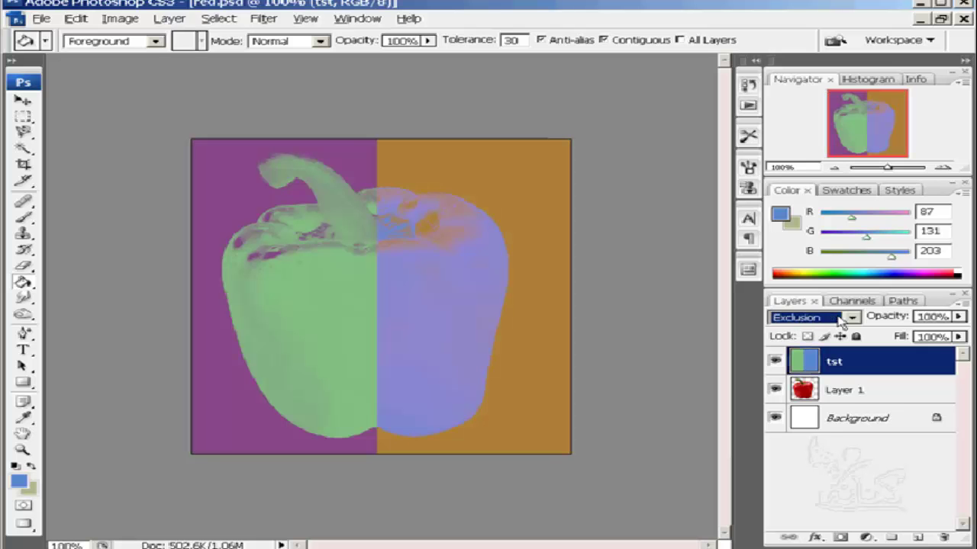
{"action": "key", "text": "Up"}
{"action": "key", "text": "Up"}
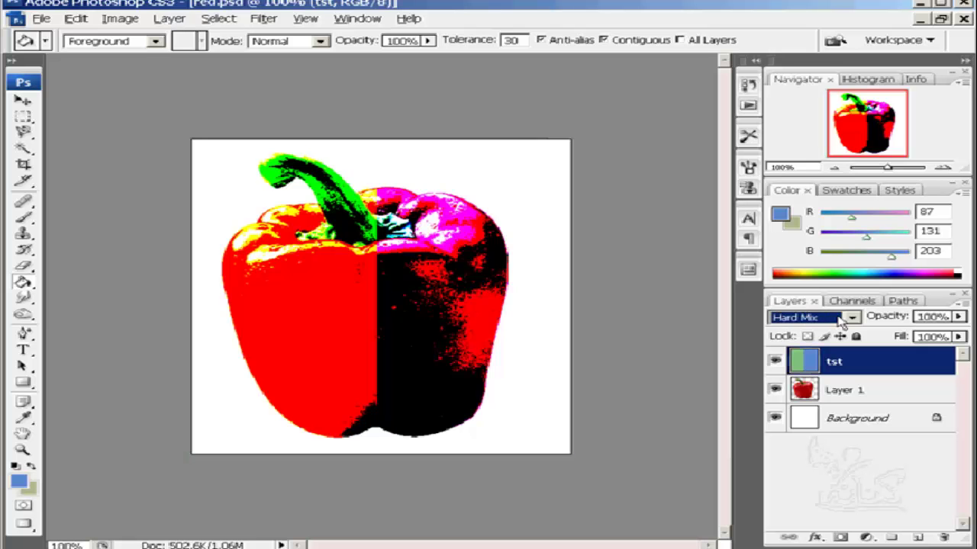
{"action": "key", "text": "Up"}
{"action": "key", "text": "Up"}
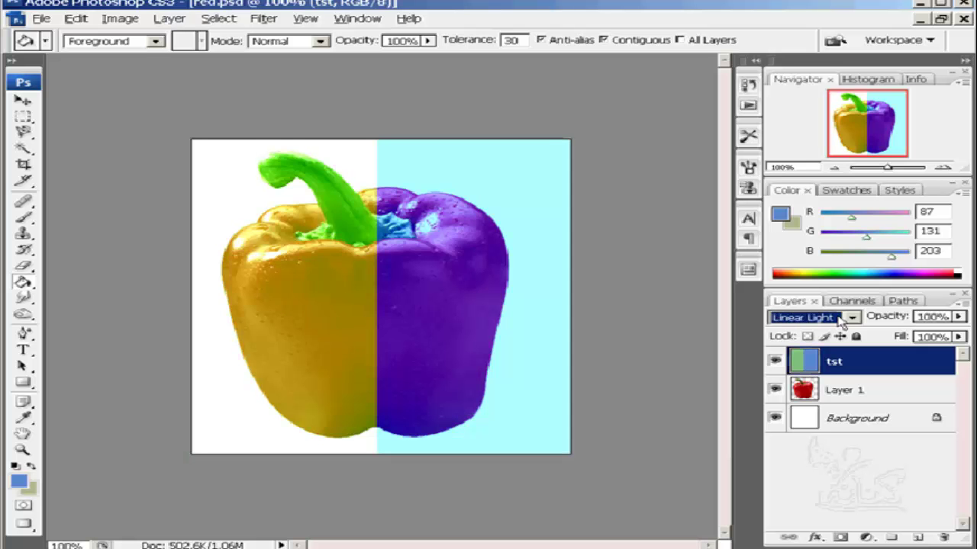
{"action": "key", "text": "Up"}
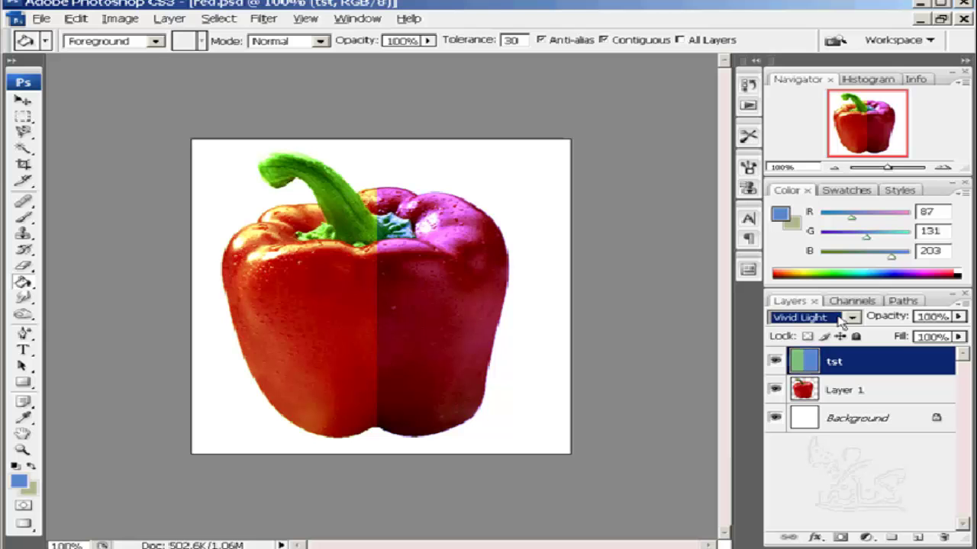